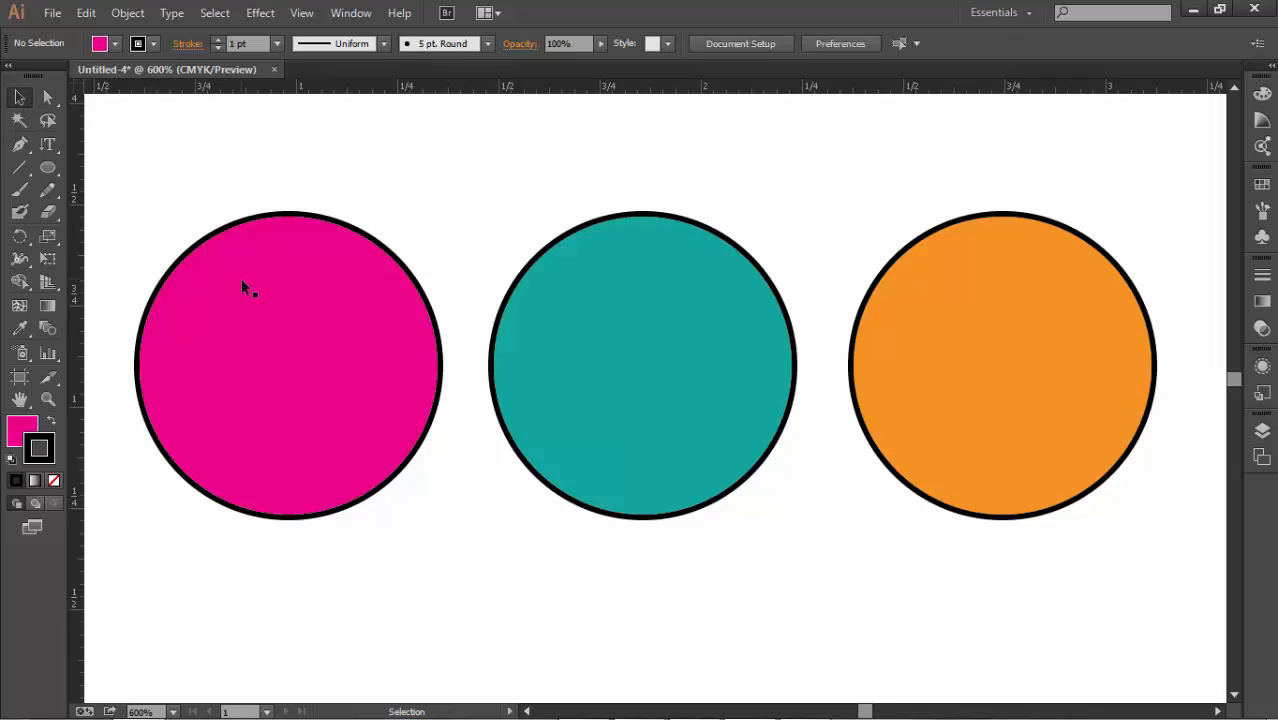
Step: Select the magenta circle by its edge, reselect it with a marquee, and clear the selection
{"action": "left_click", "coordinate": [284, 216]}
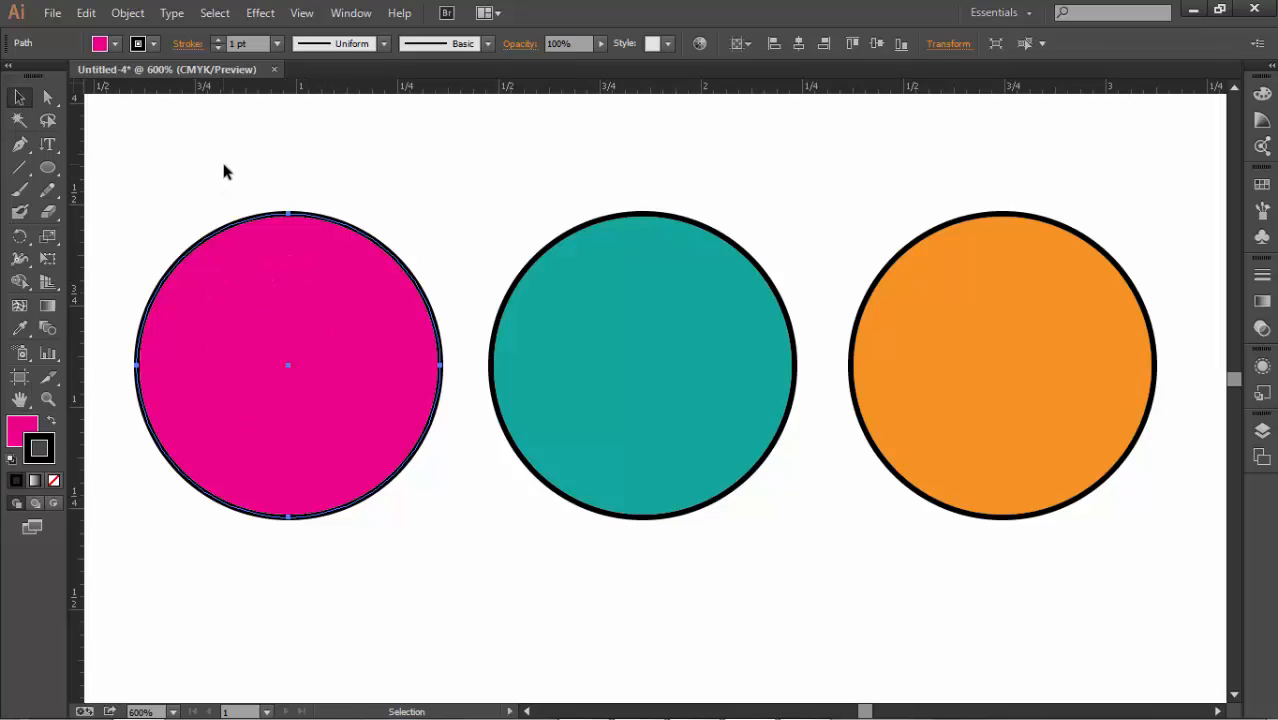
{"action": "left_click_drag", "start_coordinate": [222, 165], "coordinate": [334, 344]}
{"action": "left_click", "coordinate": [491, 538]}
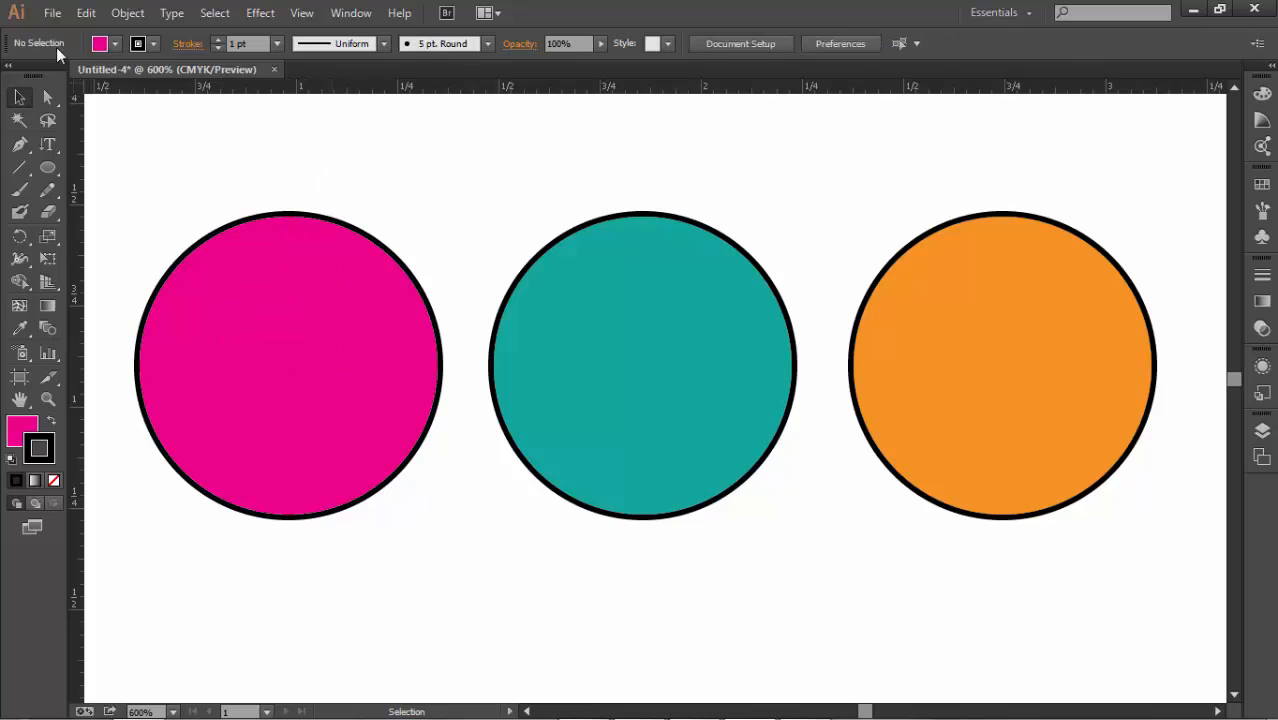
Step: With Direct Selection, shift the magenta circle's top anchor slightly left to X 0.9745 in and shorten its right direction handle
{"action": "left_click", "coordinate": [46, 102]}
{"action": "left_click", "coordinate": [290, 214]}
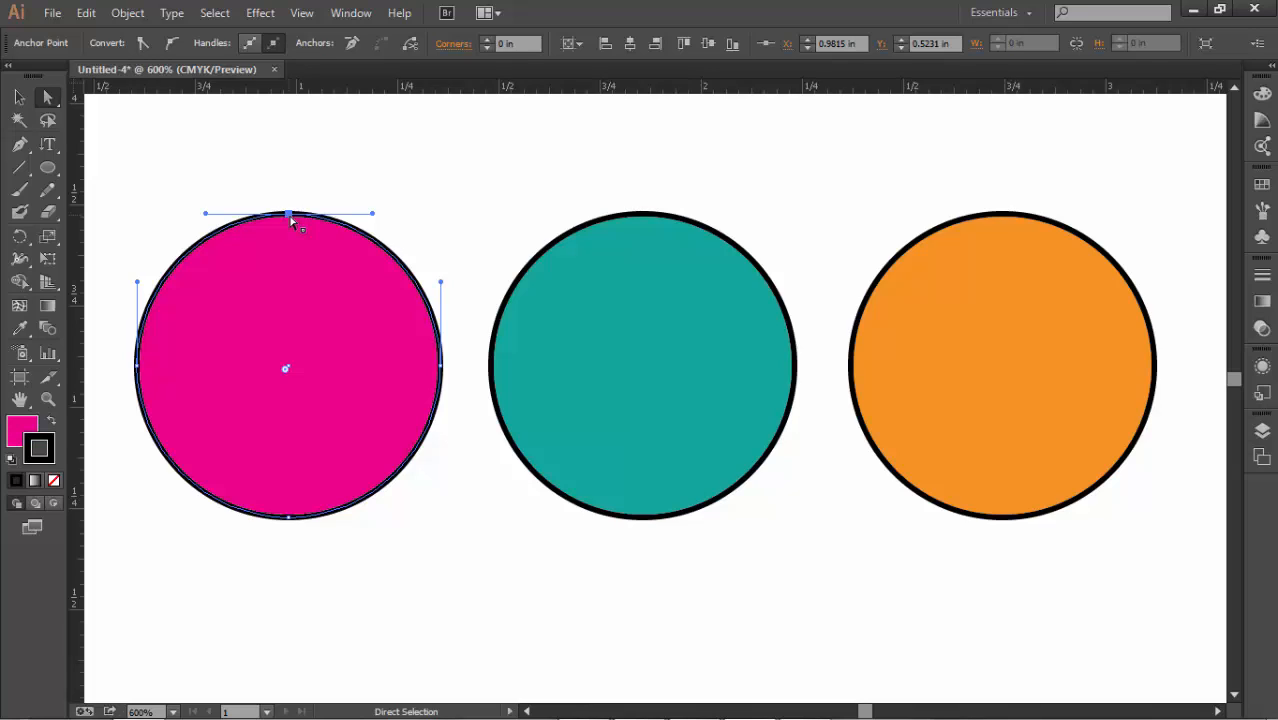
{"action": "mouse_move", "coordinate": [291, 222]}
{"action": "left_mouse_down"}
{"action": "mouse_move", "coordinate": [294, 148]}
{"action": "mouse_move", "coordinate": [280, 210]}
{"action": "mouse_move", "coordinate": [294, 180]}
{"action": "mouse_move", "coordinate": [328, 160]}
{"action": "mouse_move", "coordinate": [282, 186]}
{"action": "mouse_move", "coordinate": [287, 216]}
{"action": "left_mouse_up"}
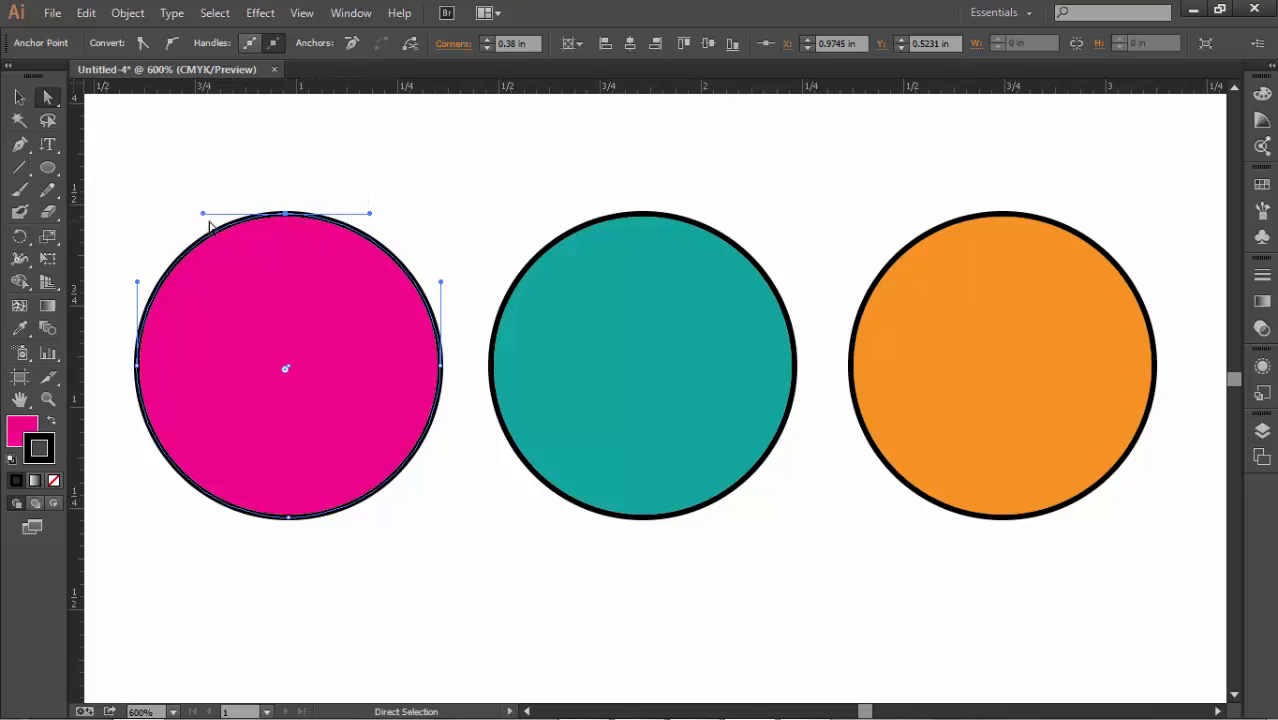
{"action": "left_click_drag", "start_coordinate": [370, 214], "coordinate": [342, 214]}
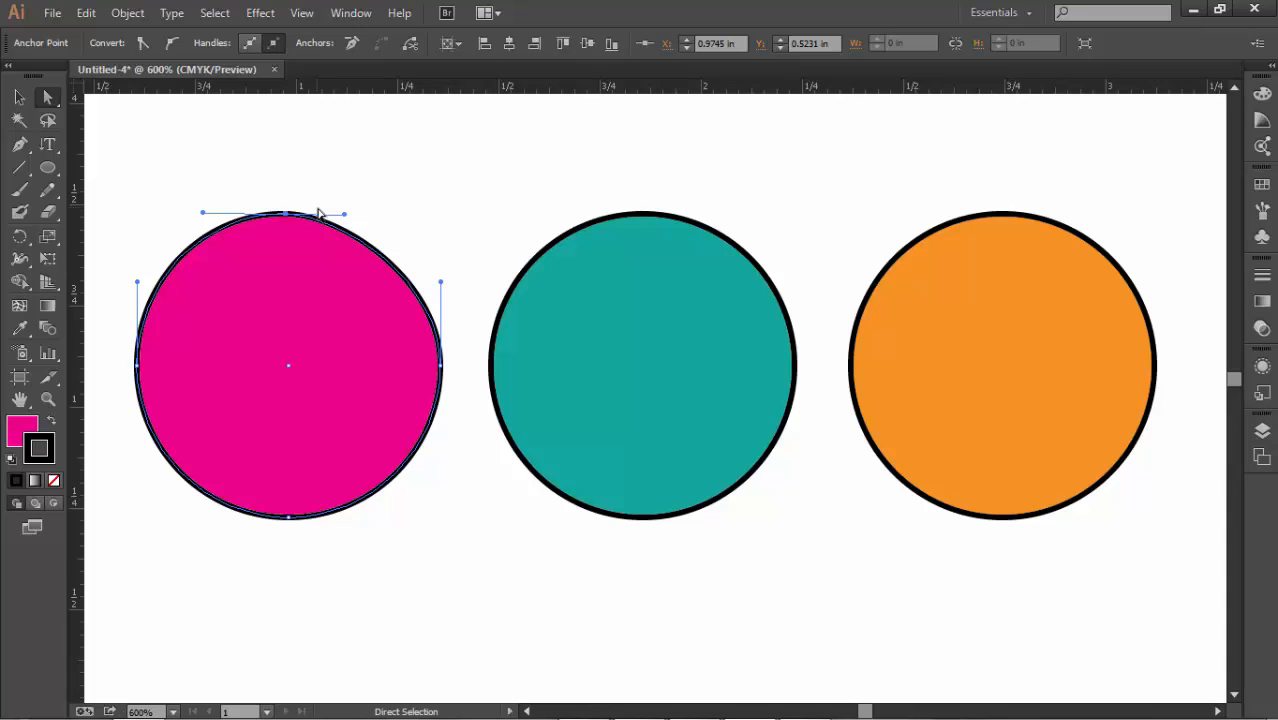
{"action": "left_click_drag", "start_coordinate": [56, 99], "coordinate": [106, 128]}
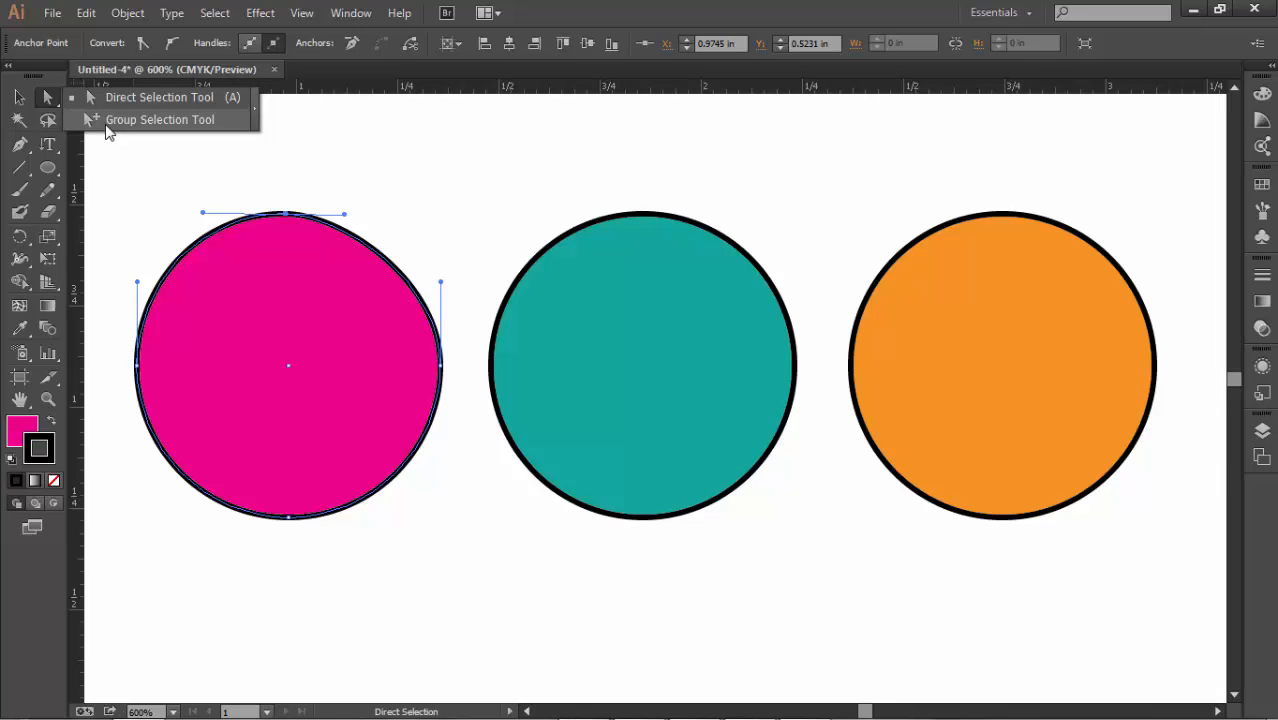
{"action": "left_click_drag", "start_coordinate": [108, 130], "coordinate": [92, 102]}
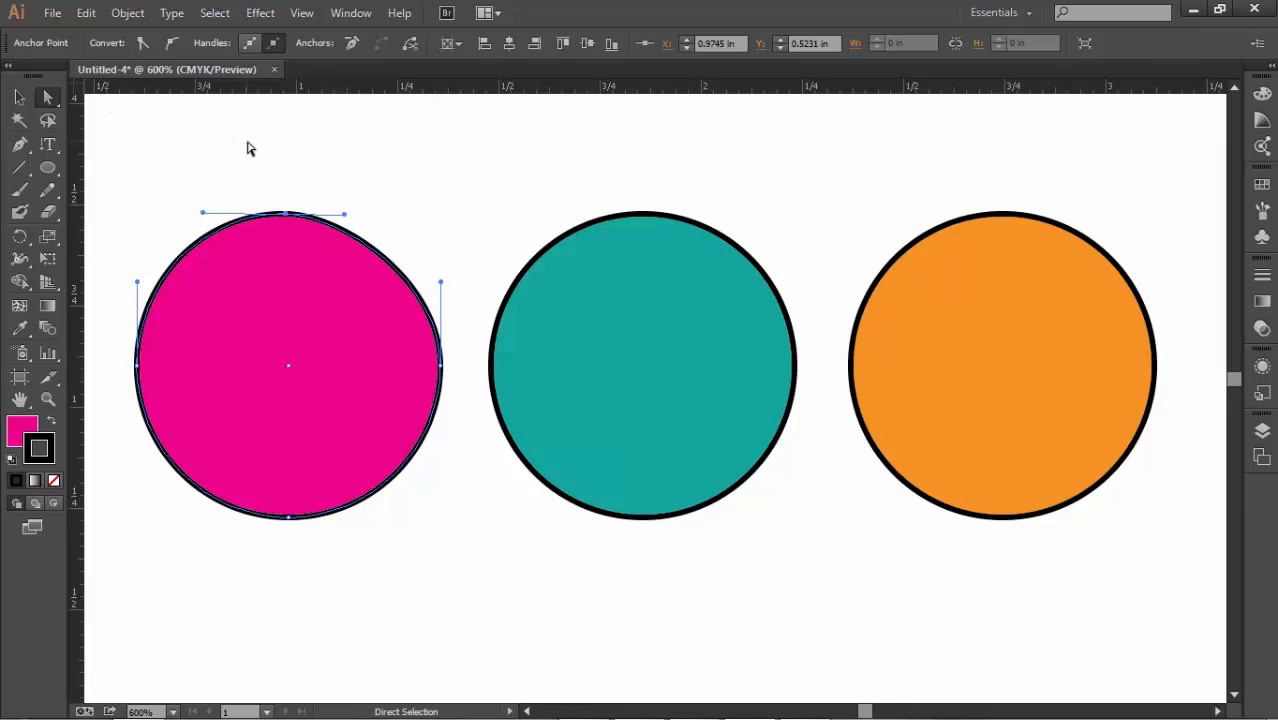
{"action": "left_click", "coordinate": [216, 13]}
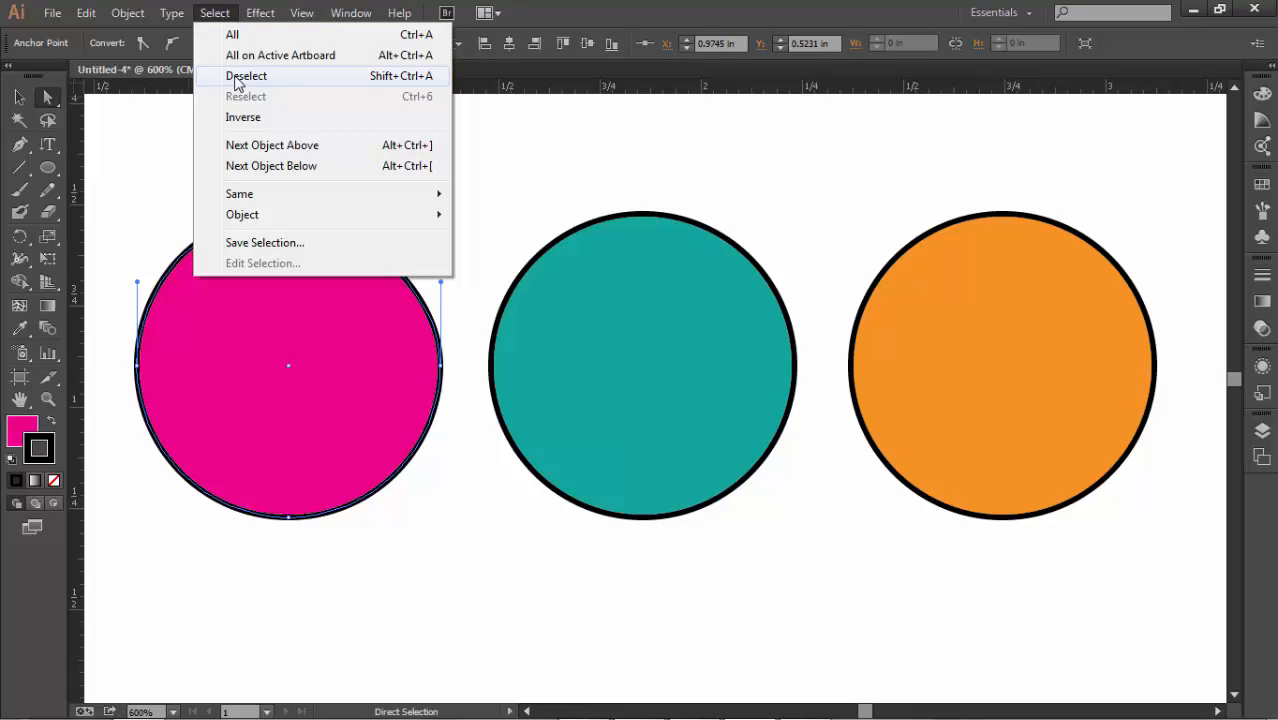
{"action": "mouse_move", "coordinate": [259, 203]}
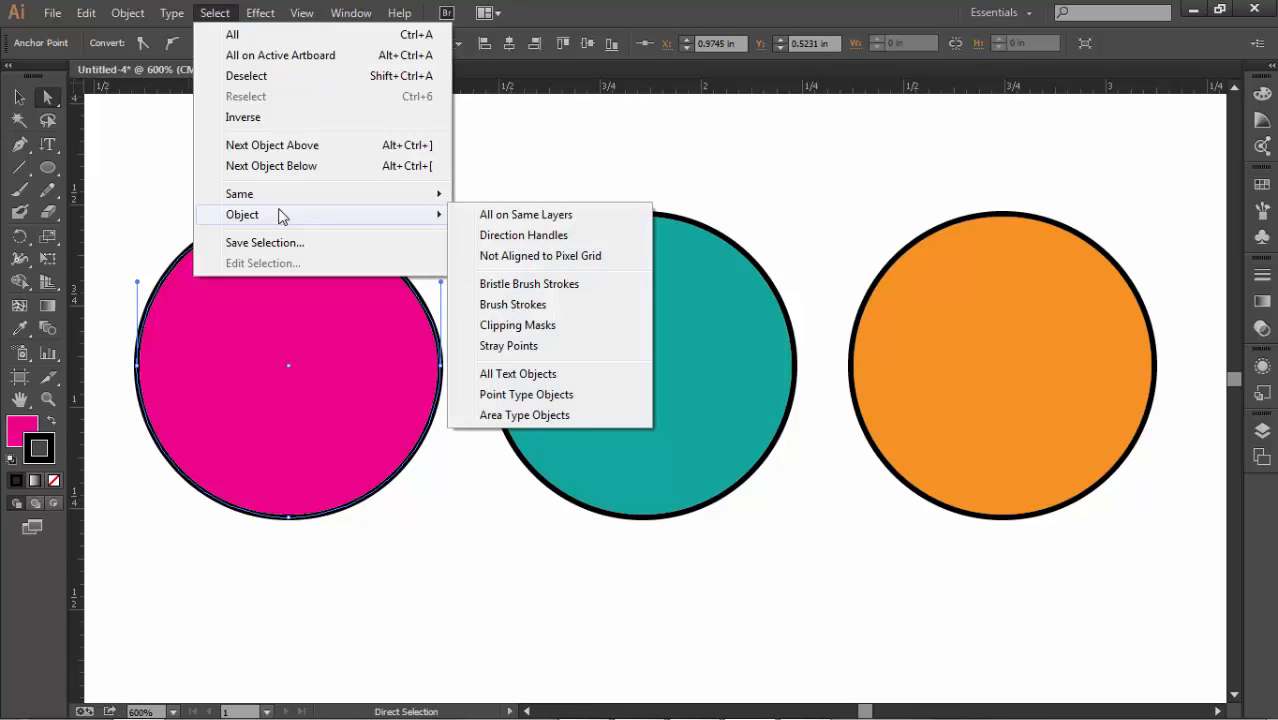
{"action": "left_click", "coordinate": [214, 12]}
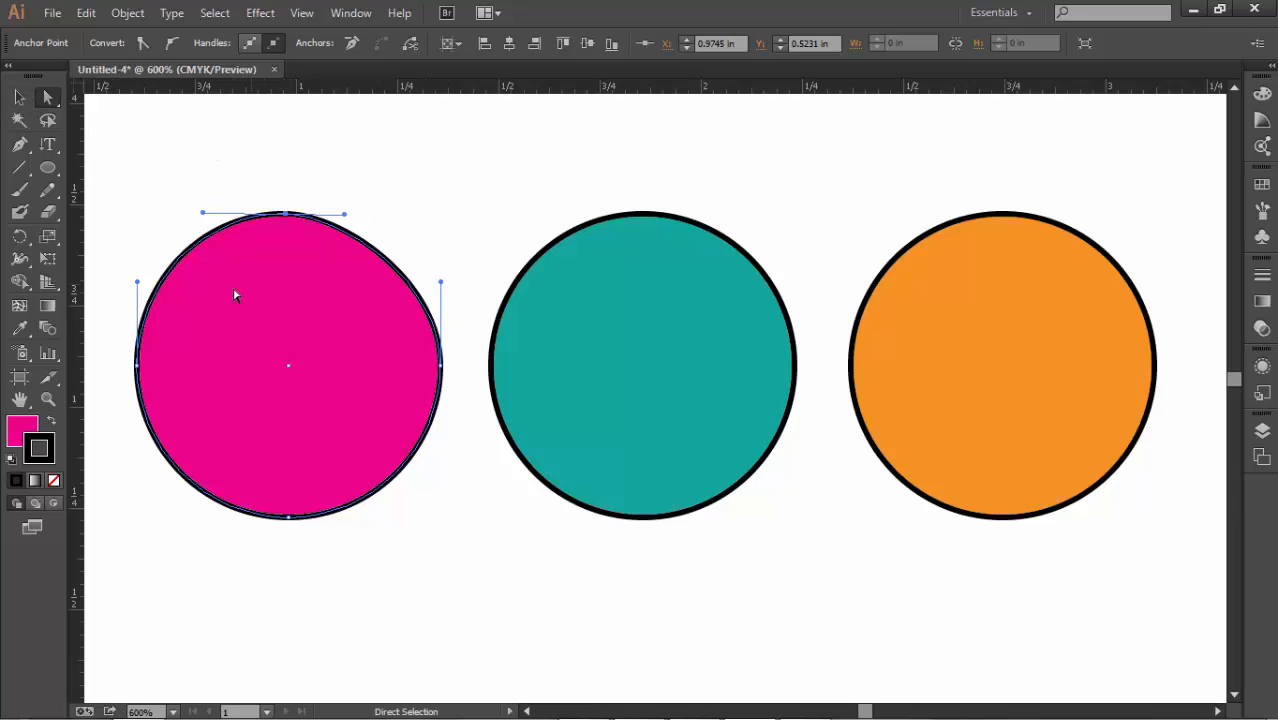
Step: Move the whole teal circle slightly up and to the right
{"action": "left_click", "coordinate": [19, 97]}
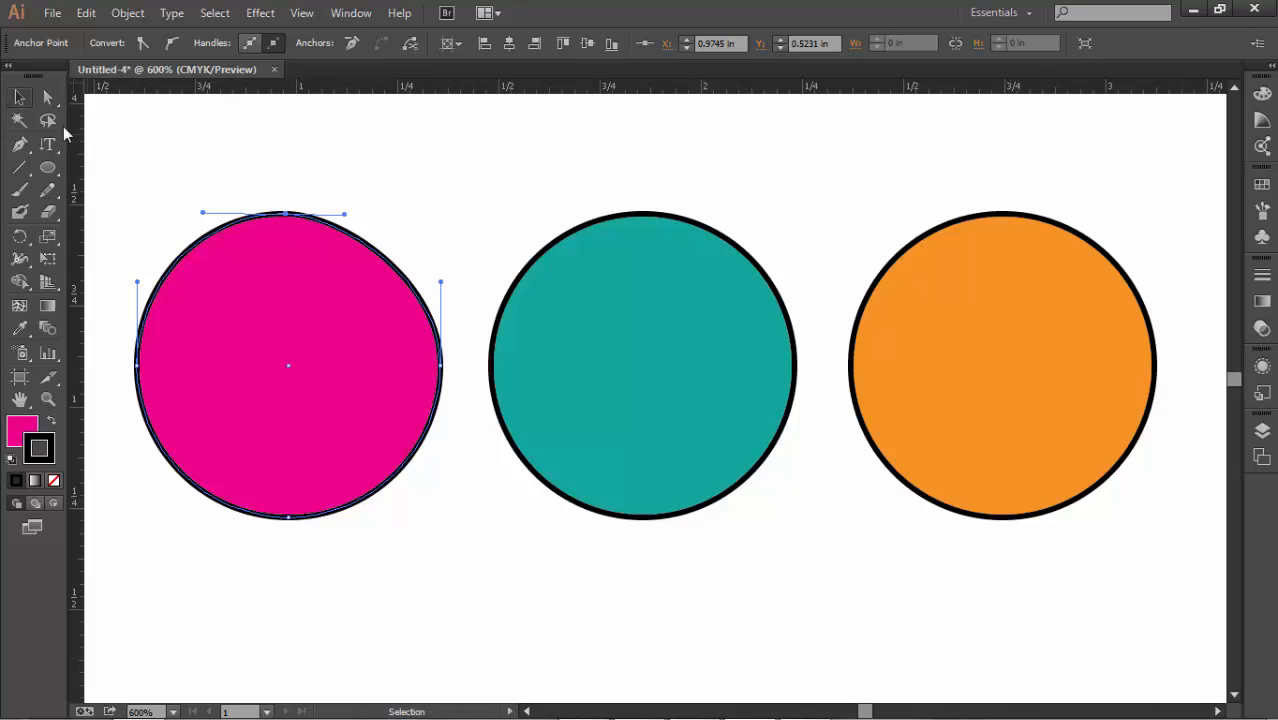
{"action": "left_click", "coordinate": [594, 331]}
{"action": "mouse_move", "coordinate": [653, 316]}
{"action": "left_mouse_down"}
{"action": "mouse_move", "coordinate": [651, 402]}
{"action": "mouse_move", "coordinate": [650, 348]}
{"action": "mouse_move", "coordinate": [670, 302]}
{"action": "left_mouse_up"}
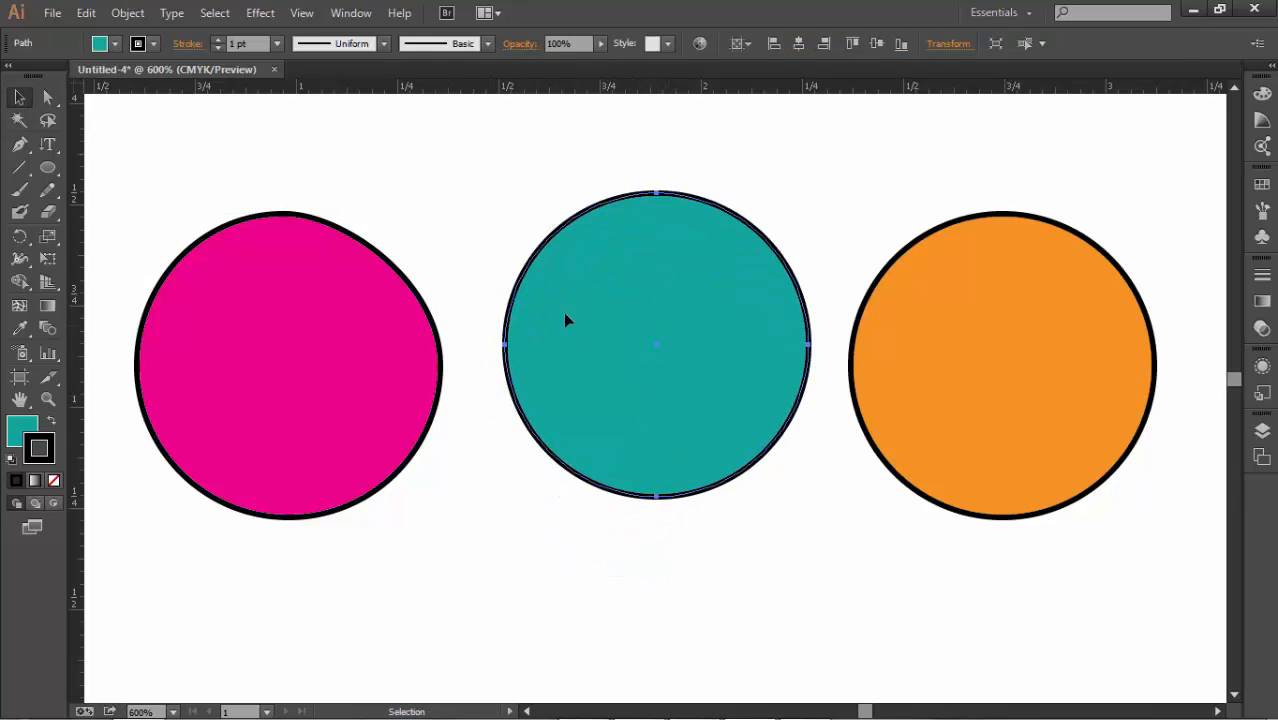
Step: Adjust the teal circle's live corners to a radius of about 0.33 in and shift the shape slightly down and left
{"action": "left_click", "coordinate": [46, 96]}
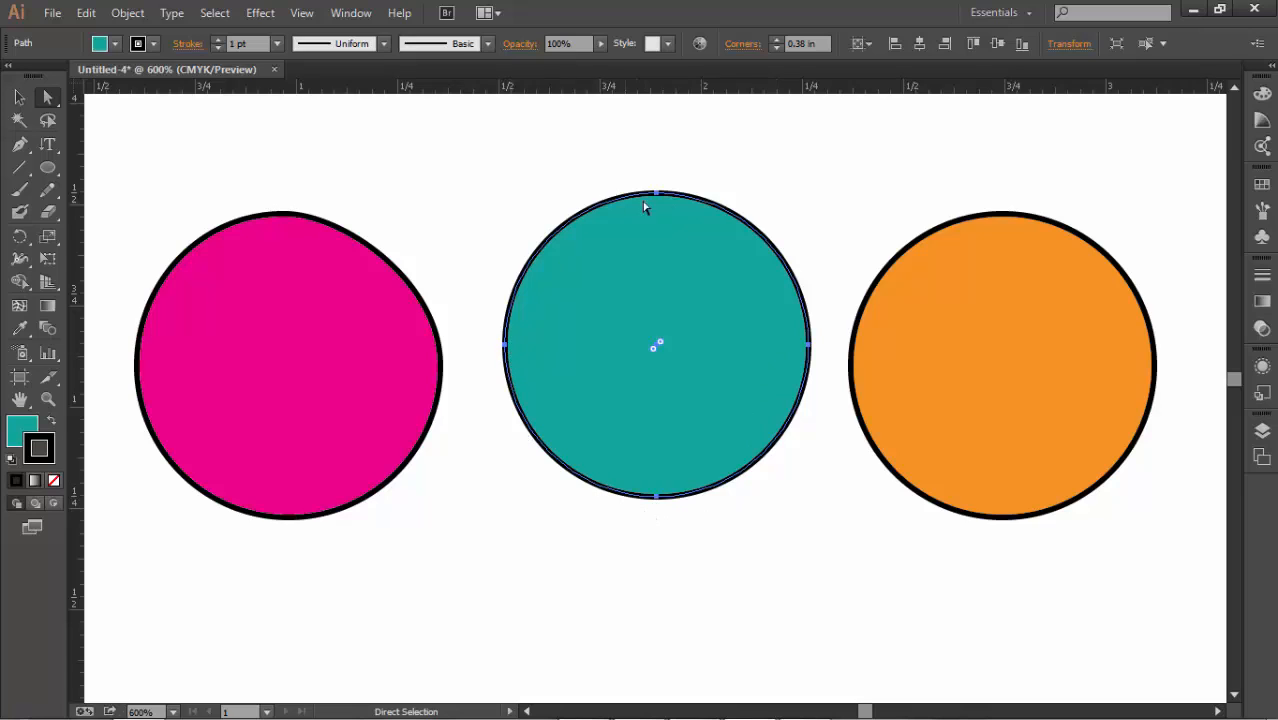
{"action": "left_click", "coordinate": [475, 200]}
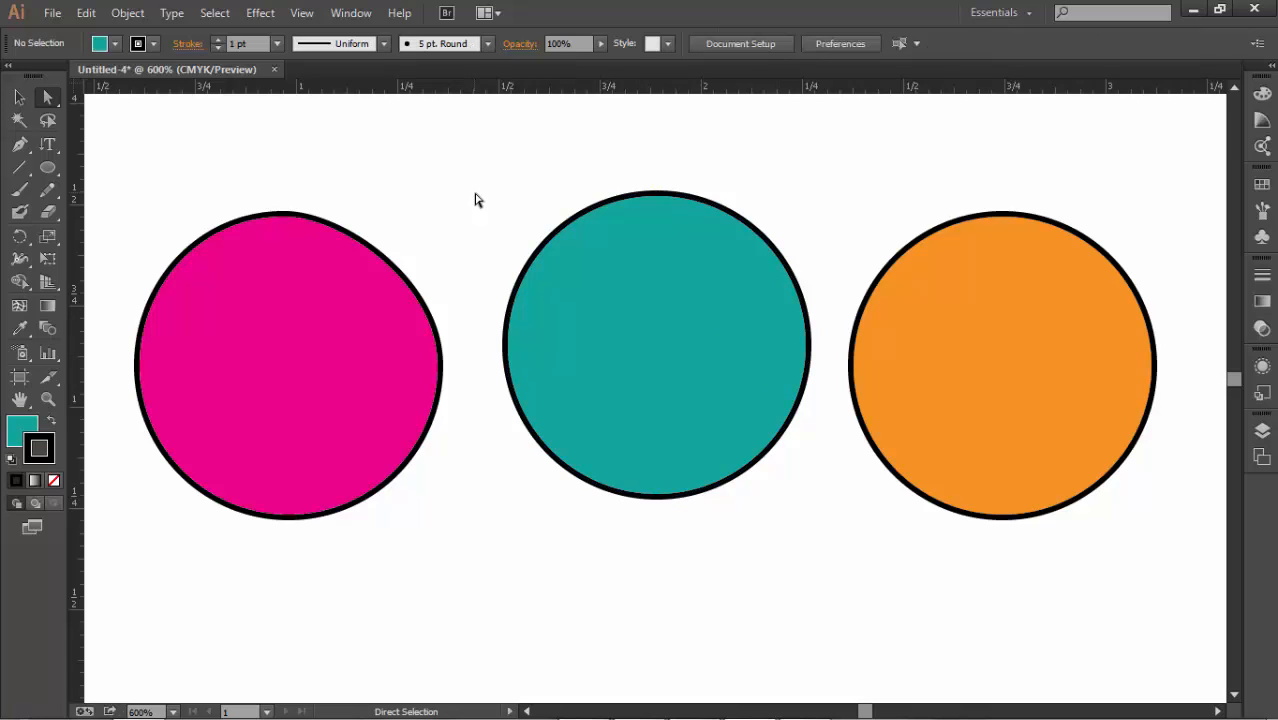
{"action": "left_click", "coordinate": [658, 350]}
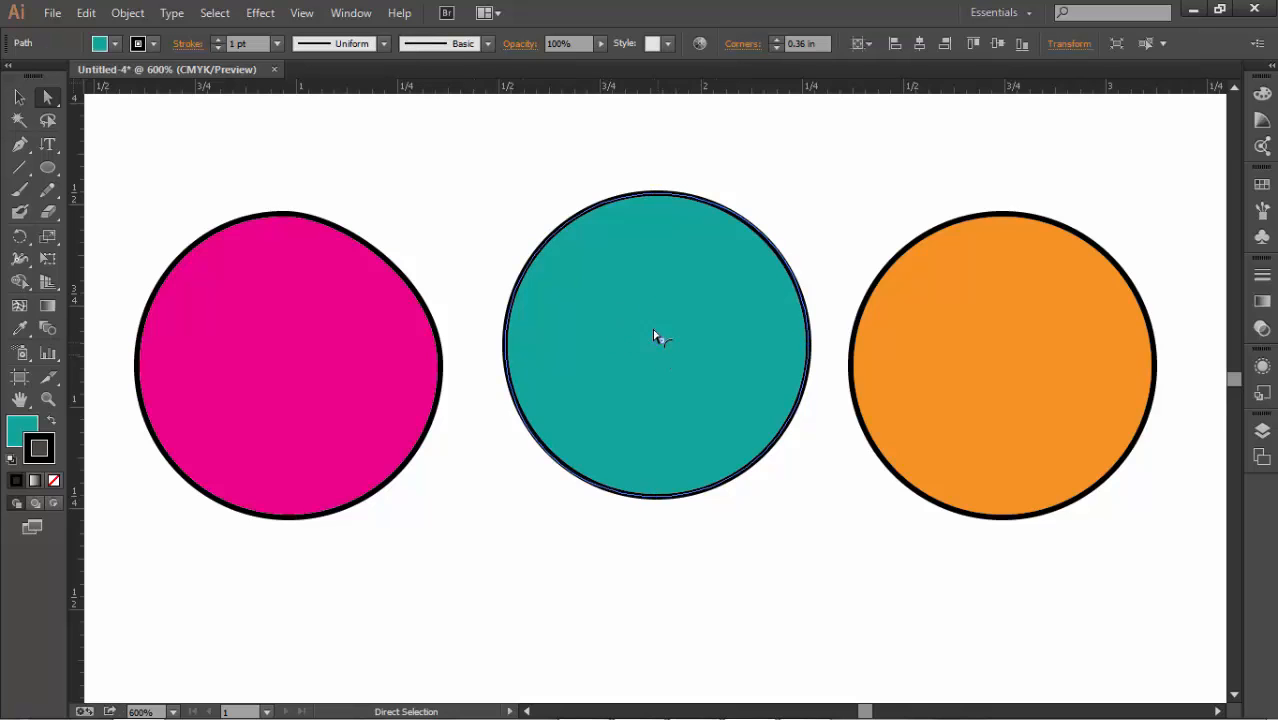
{"action": "mouse_move", "coordinate": [654, 330]}
{"action": "left_mouse_down"}
{"action": "mouse_move", "coordinate": [656, 314]}
{"action": "mouse_move", "coordinate": [633, 400]}
{"action": "mouse_move", "coordinate": [650, 530]}
{"action": "mouse_move", "coordinate": [655, 374]}
{"action": "mouse_move", "coordinate": [639, 364]}
{"action": "mouse_move", "coordinate": [650, 353]}
{"action": "left_mouse_up"}
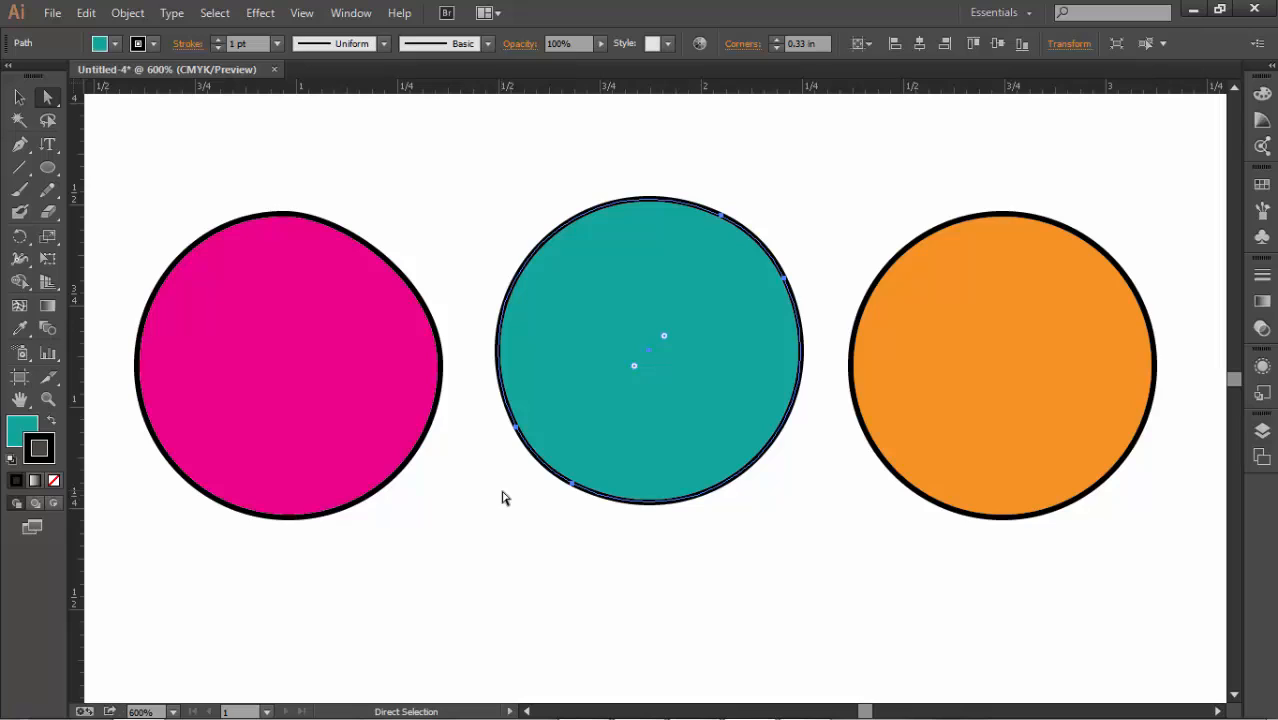
Step: Nudge the teal circle one increment each up, down, right and left
{"action": "key", "text": "Up"}
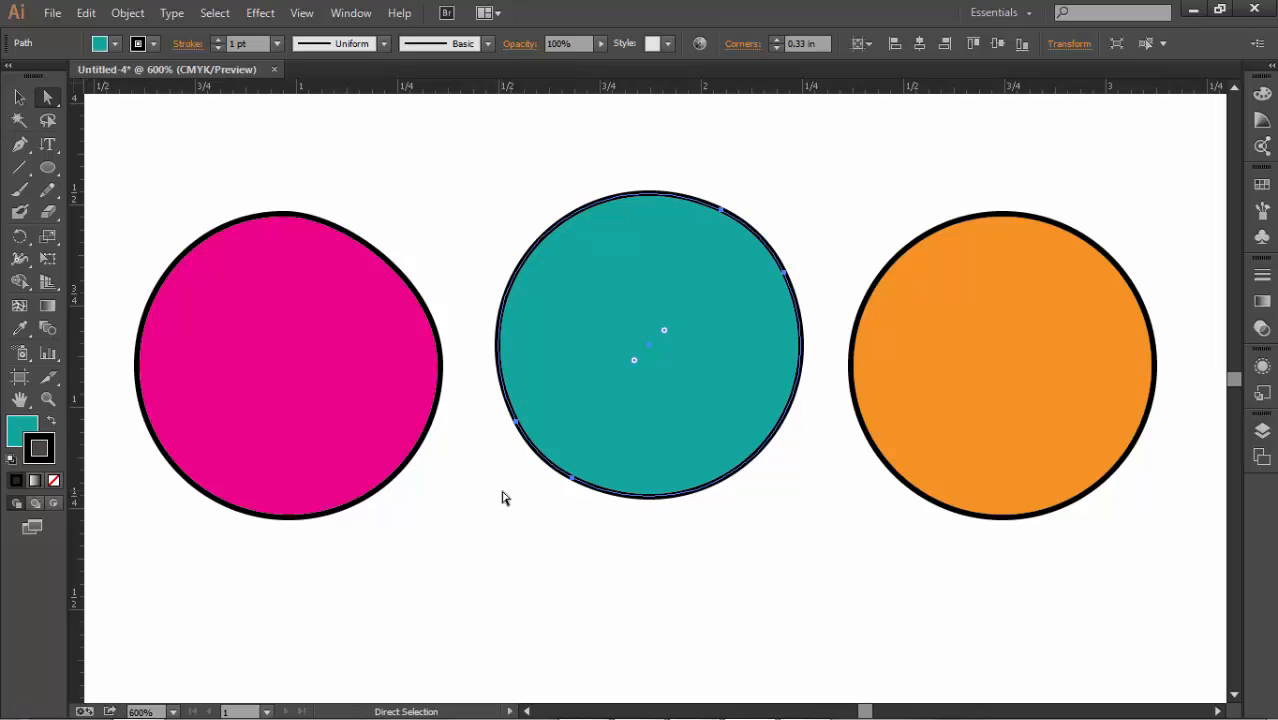
{"action": "key", "text": "Down"}
{"action": "key", "text": "Right"}
{"action": "key", "text": "Left"}
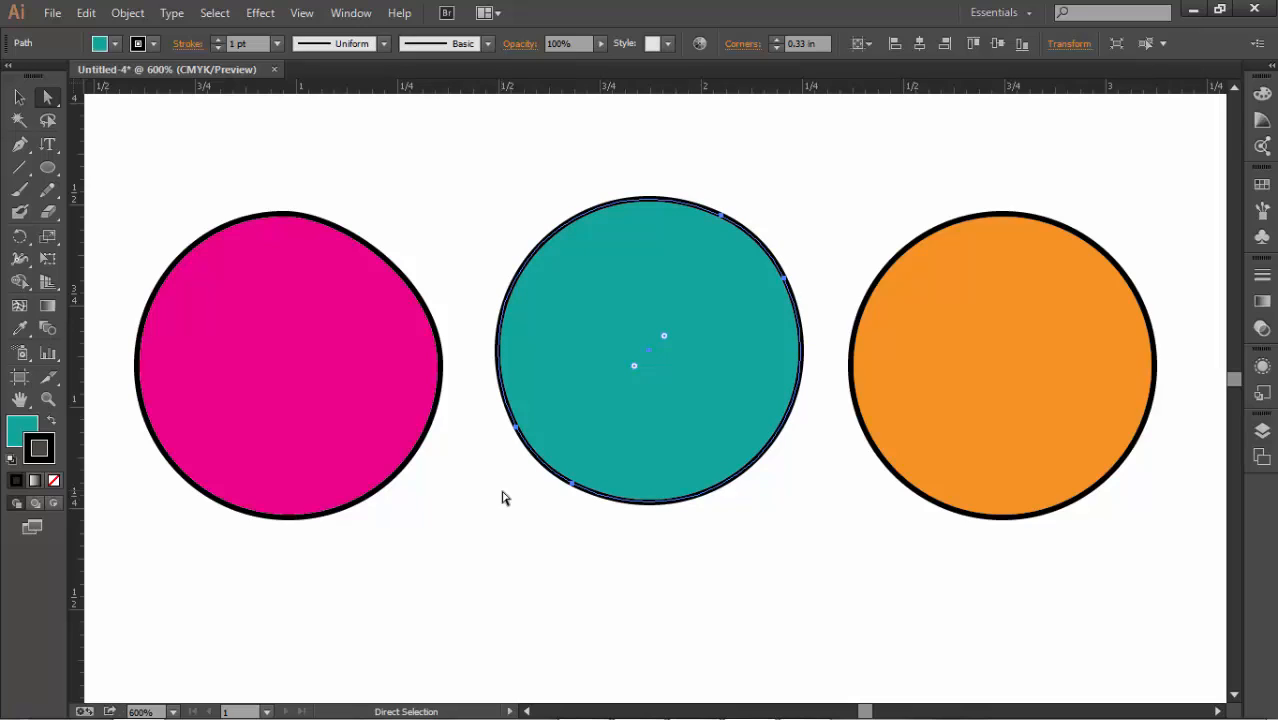
Step: At 100% zoom, nudge the teal circle downward in about ten small increments
{"action": "double_click", "coordinate": [22, 400]}
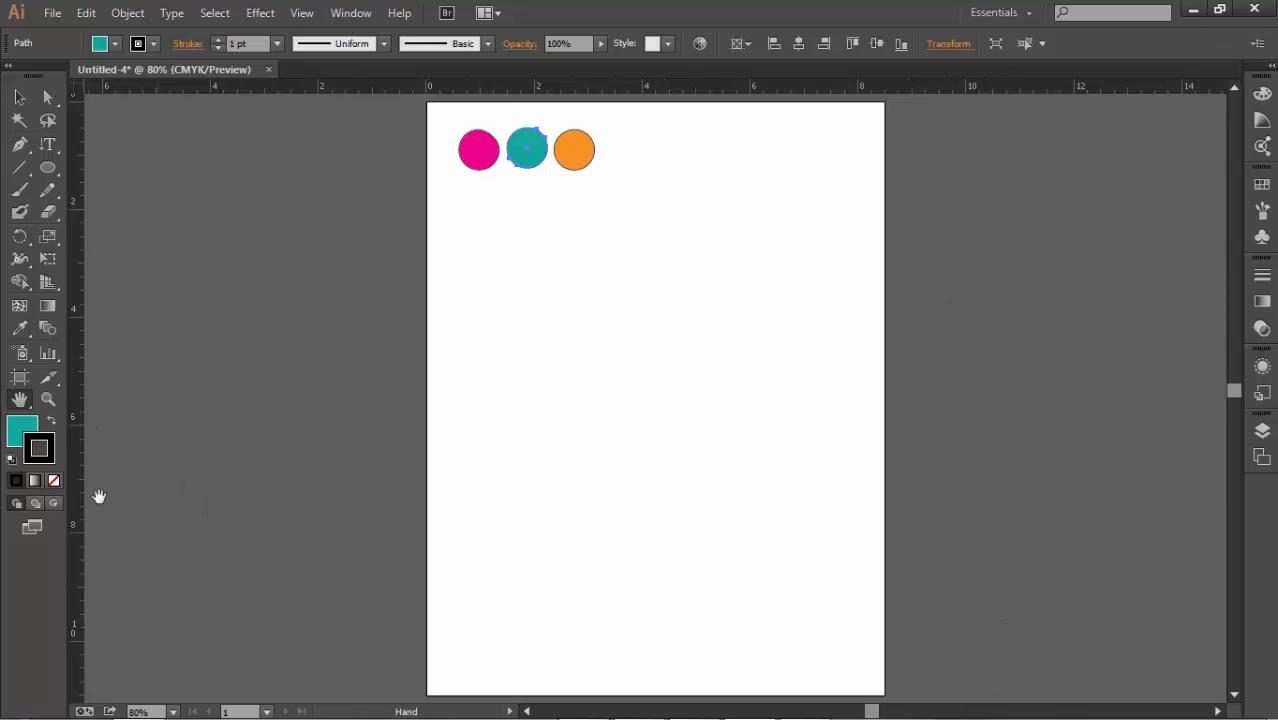
{"action": "double_click", "coordinate": [47, 402]}
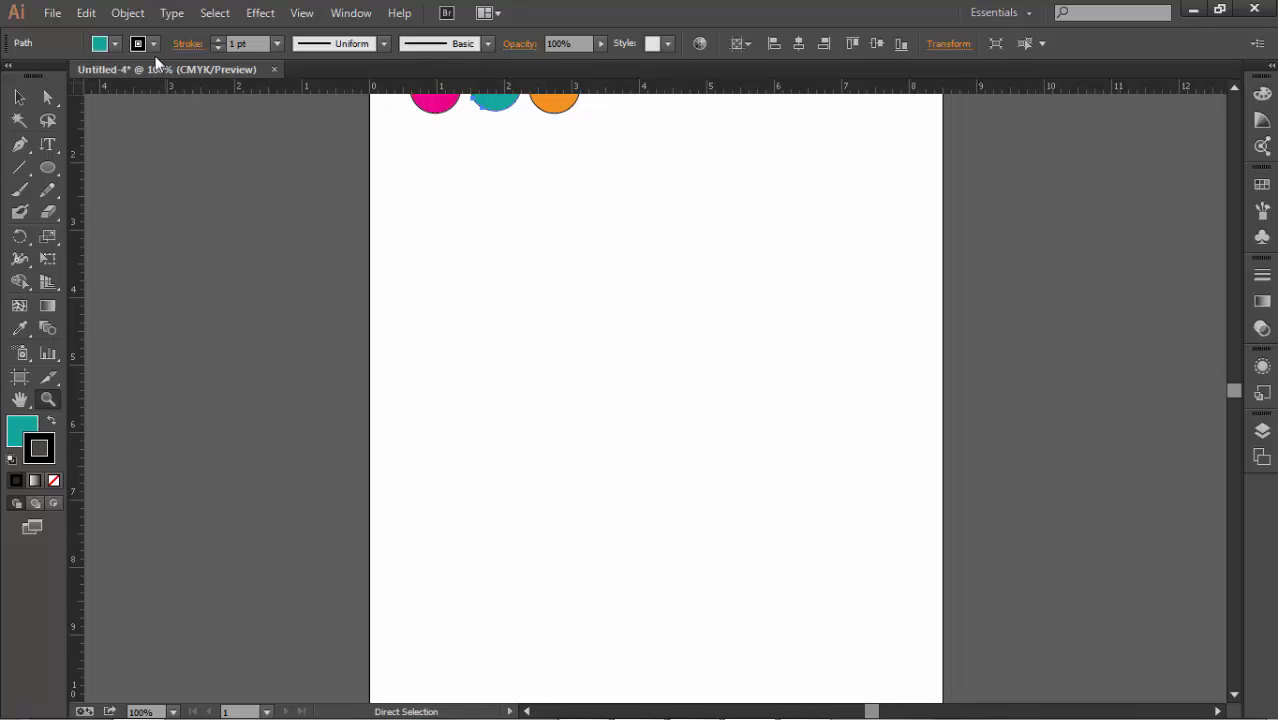
{"action": "scroll", "coordinate": [505, 291], "scroll_direction": "up", "scroll_amount": 1}
{"action": "scroll", "coordinate": [505, 291], "scroll_direction": "down", "scroll_amount": 1}
{"action": "scroll", "coordinate": [505, 292], "scroll_direction": "up", "scroll_amount": 2}
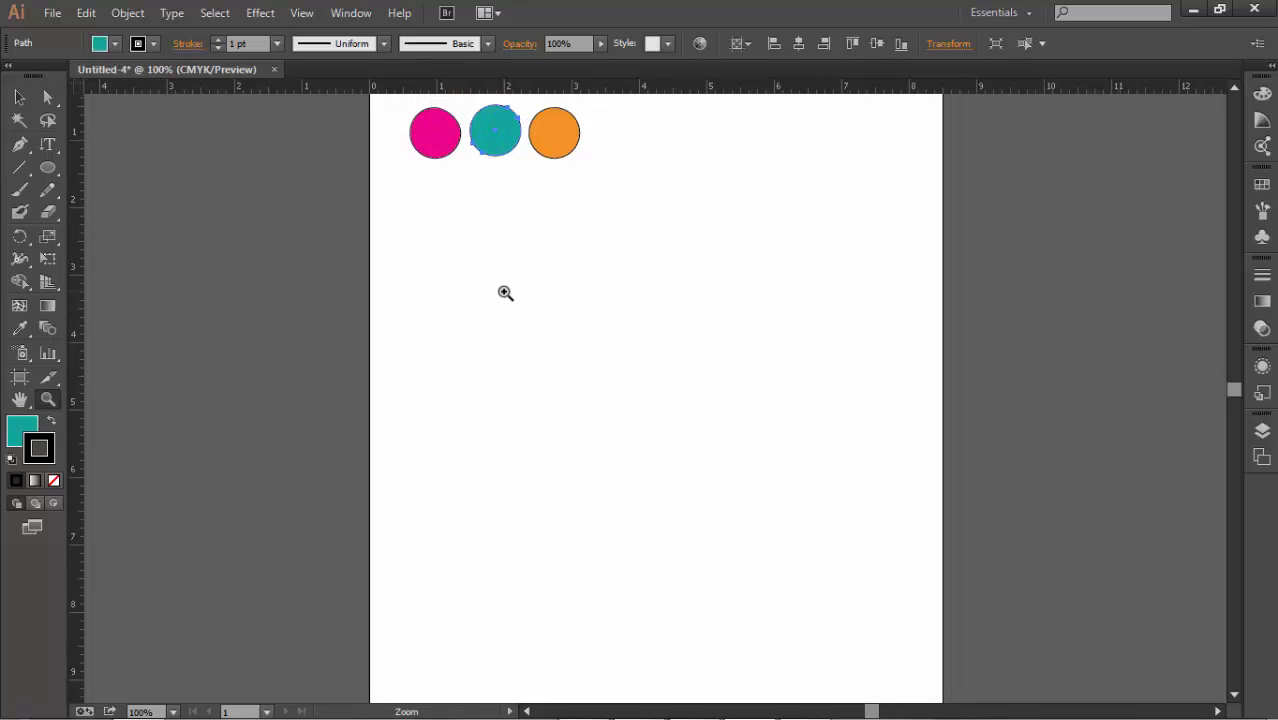
{"action": "scroll", "coordinate": [505, 292], "scroll_direction": "up", "scroll_amount": 1}
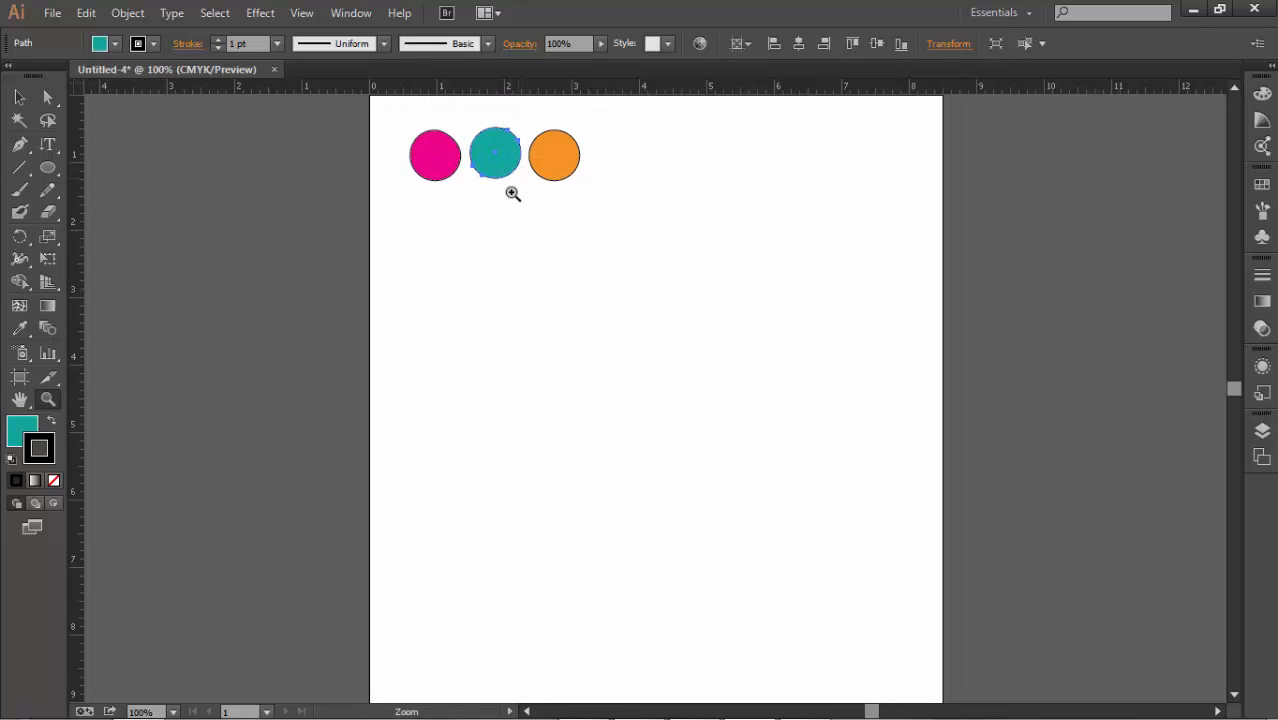
{"action": "left_click", "coordinate": [21, 98]}
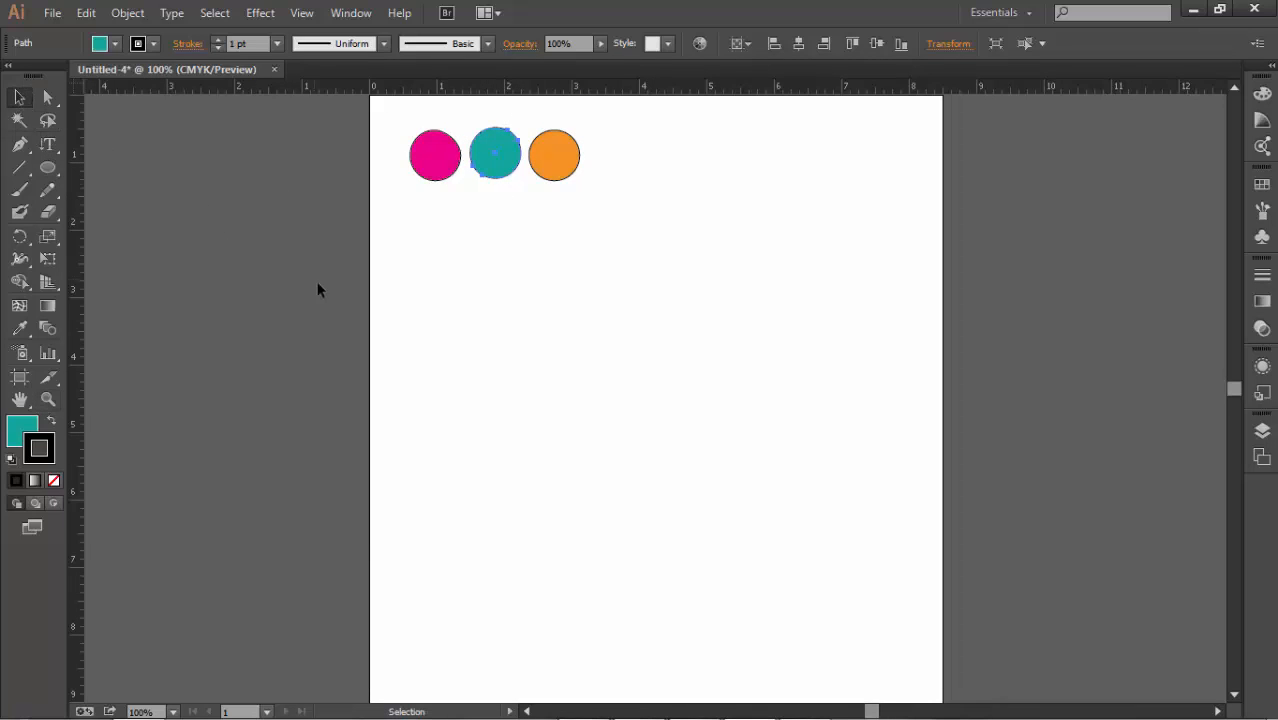
{"action": "key", "text": "Down"}
{"action": "key", "text": "Down"}
{"action": "key", "text": "Down"}
{"action": "key", "text": "Down"}
{"action": "key", "text": "Down"}
{"action": "key", "text": "Down"}
{"action": "key", "text": "Down"}
{"action": "key", "text": "Down"}
{"action": "key", "text": "Down"}
{"action": "key", "text": "Down"}
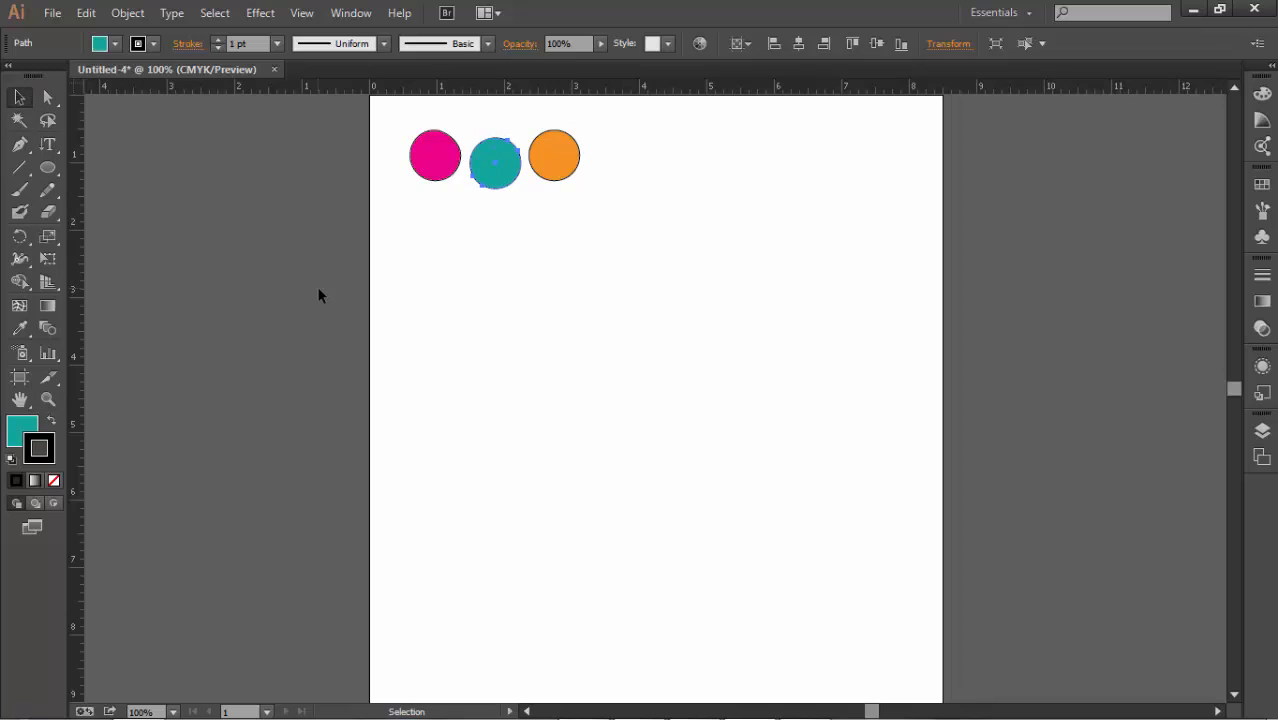
Step: Nudge the teal circle further down in larger increments until it sits below the other two circles
{"action": "key", "text": "shift+Down"}
{"action": "key", "text": "shift+Down"}
{"action": "key", "text": "shift+Down"}
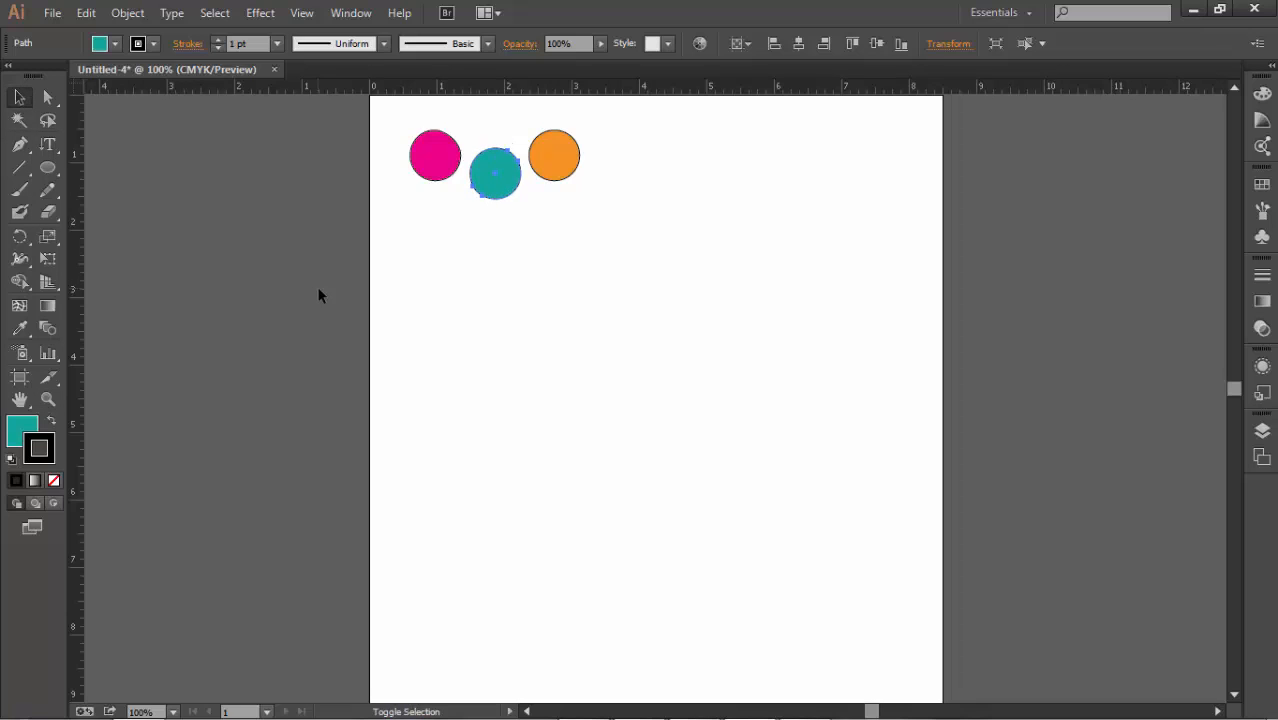
{"action": "key", "text": "shift+Down"}
{"action": "key", "text": "shift+Down"}
{"action": "key", "text": "shift+Down"}
{"action": "key", "text": "shift+Down"}
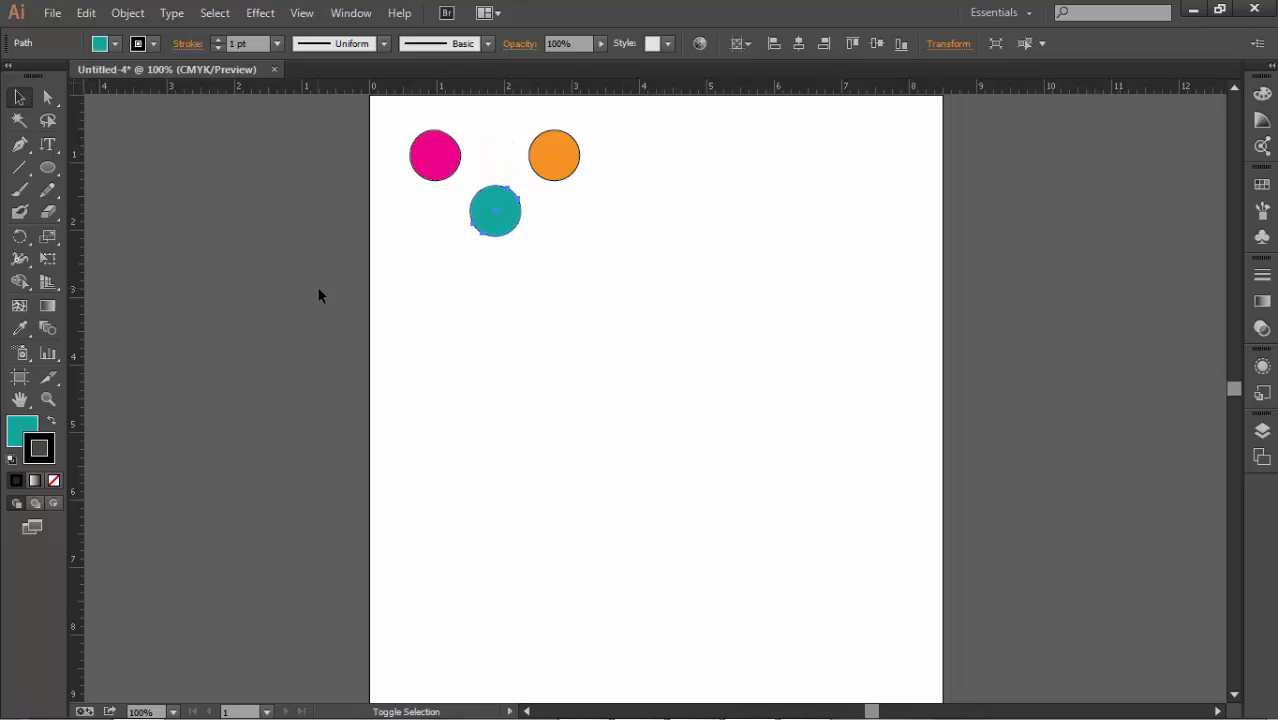
Step: Nudge the teal circle back up in large increments until it is level with the magenta and orange circles
{"action": "key", "text": "shift+Up"}
{"action": "key", "text": "shift+Up"}
{"action": "key", "text": "shift+Up"}
{"action": "key", "text": "shift+Up"}
{"action": "key", "text": "shift+Up"}
{"action": "key", "text": "shift+Up"}
{"action": "key", "text": "shift+Up"}
{"action": "key", "text": "shift+Up"}
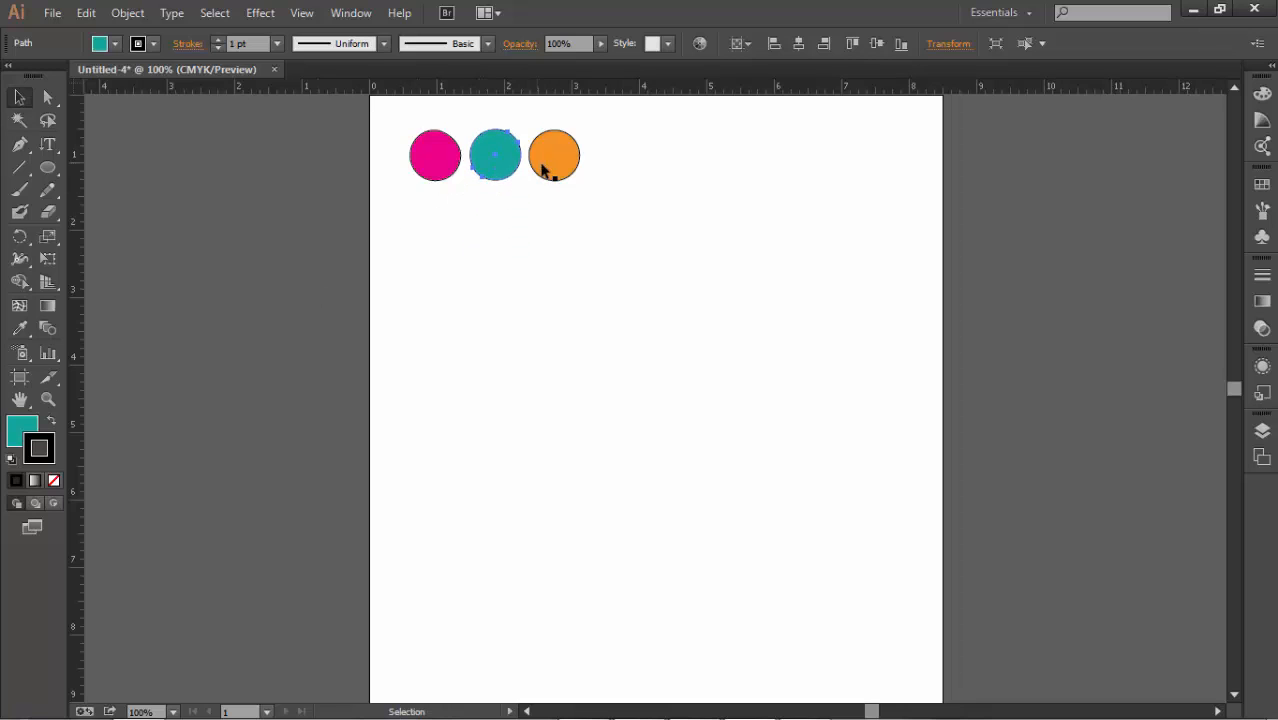
Step: Move the orange circle about 0.9 in to the right and display the Align settings with all options beside the circles
{"action": "left_click_drag", "start_coordinate": [562, 160], "coordinate": [622, 169]}
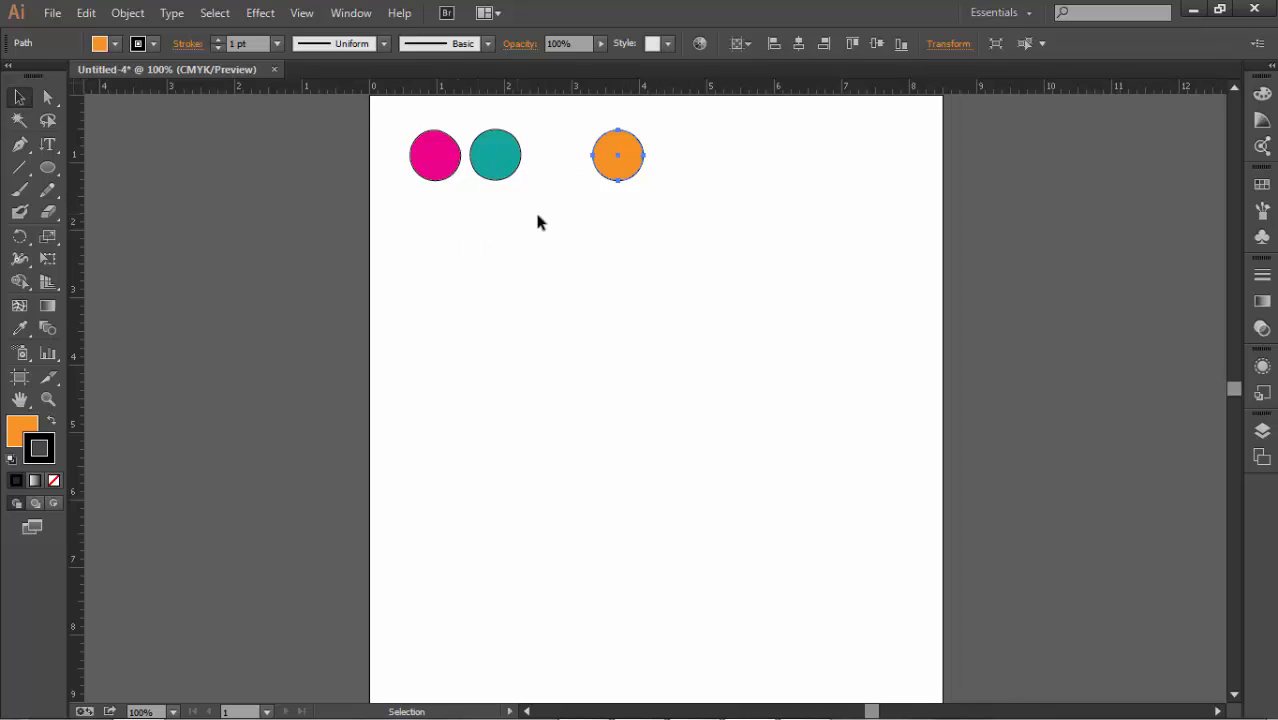
{"action": "left_click", "coordinate": [351, 12]}
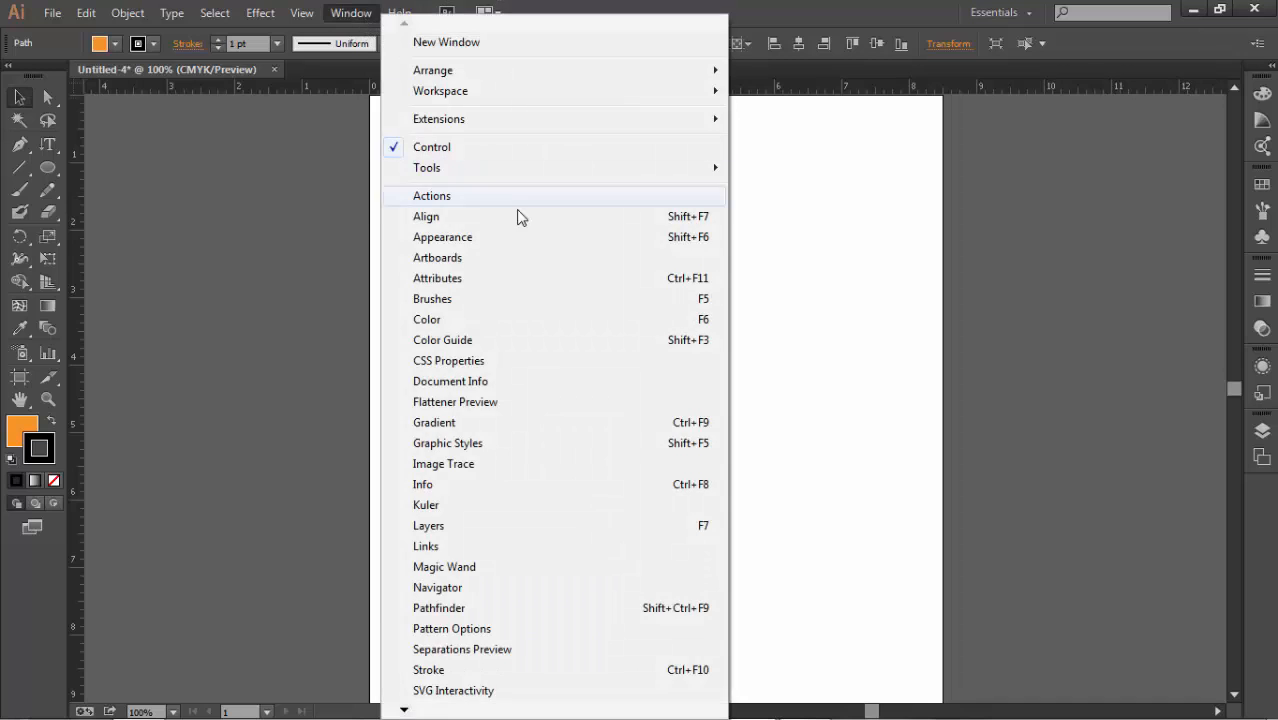
{"action": "left_click", "coordinate": [455, 220]}
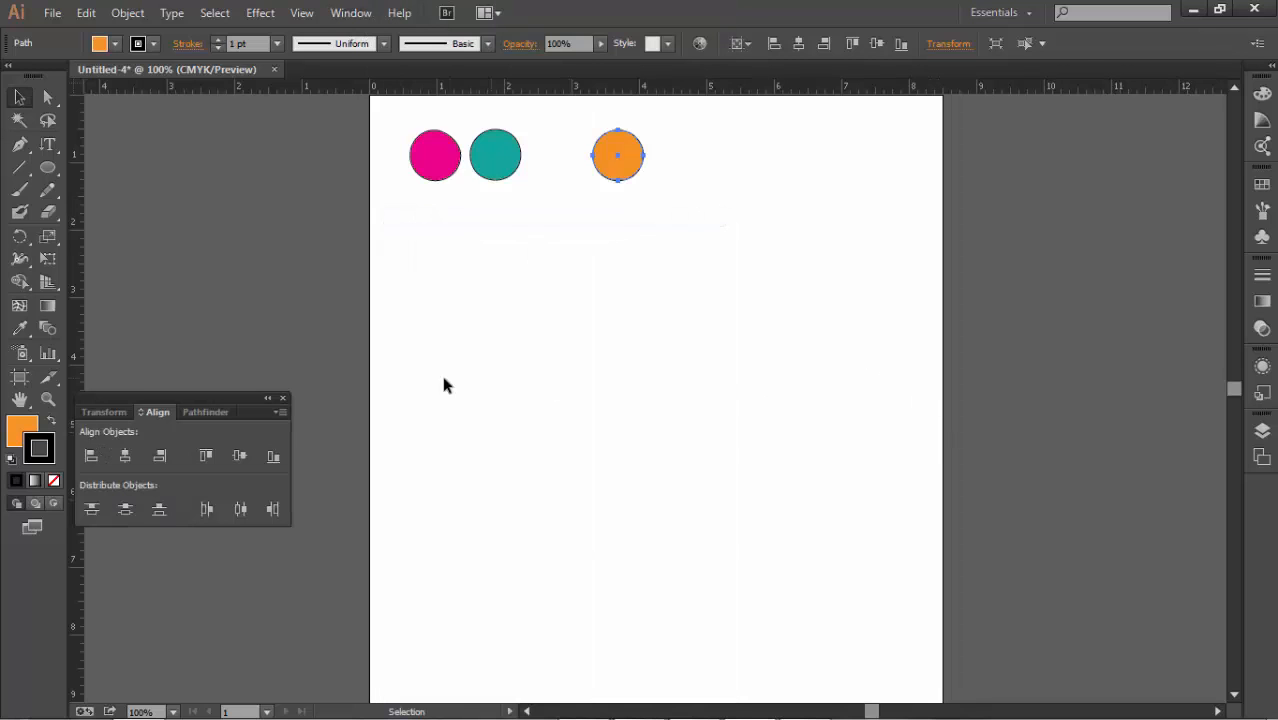
{"action": "left_click_drag", "start_coordinate": [240, 398], "coordinate": [1006, 165]}
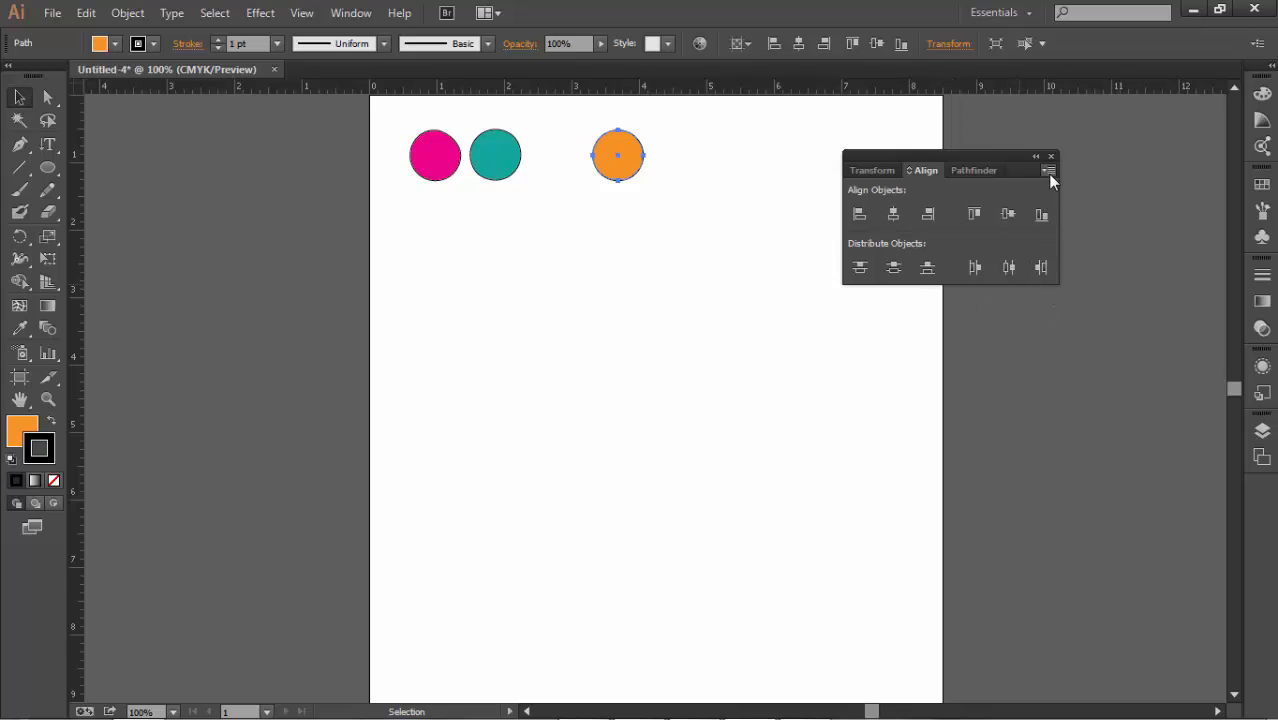
{"action": "left_click", "coordinate": [1048, 171]}
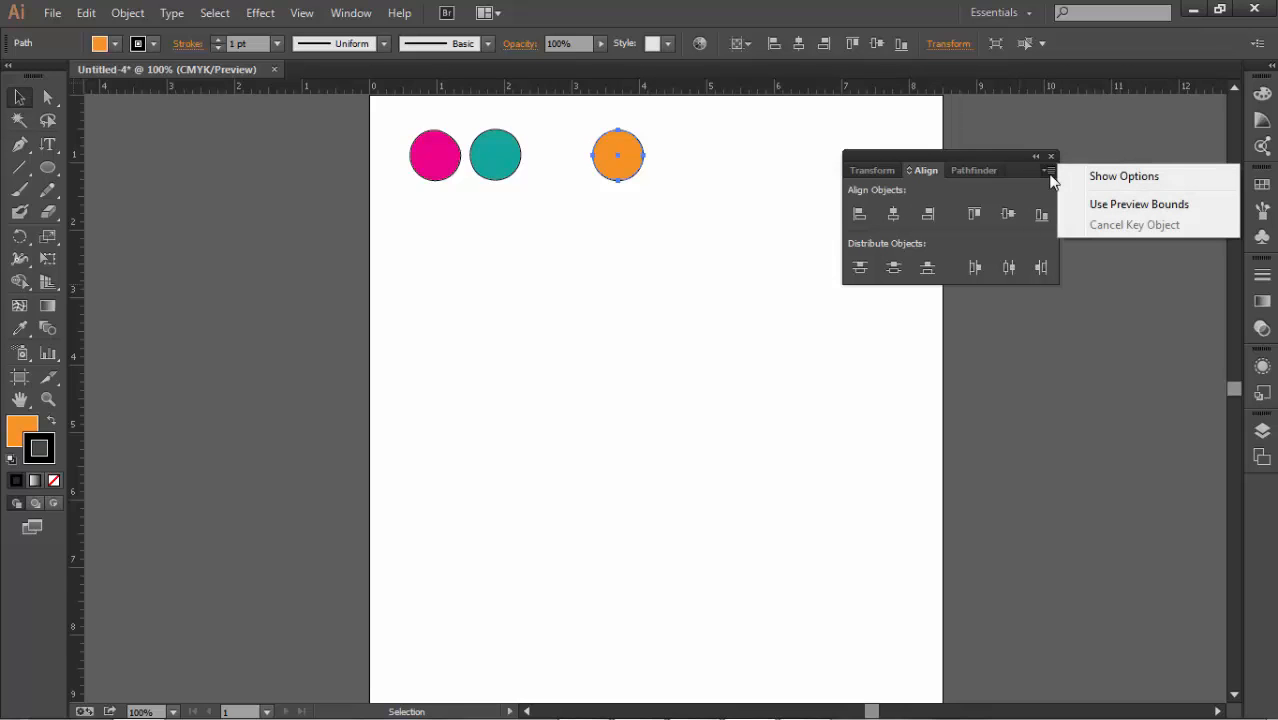
{"action": "left_click", "coordinate": [1108, 180]}
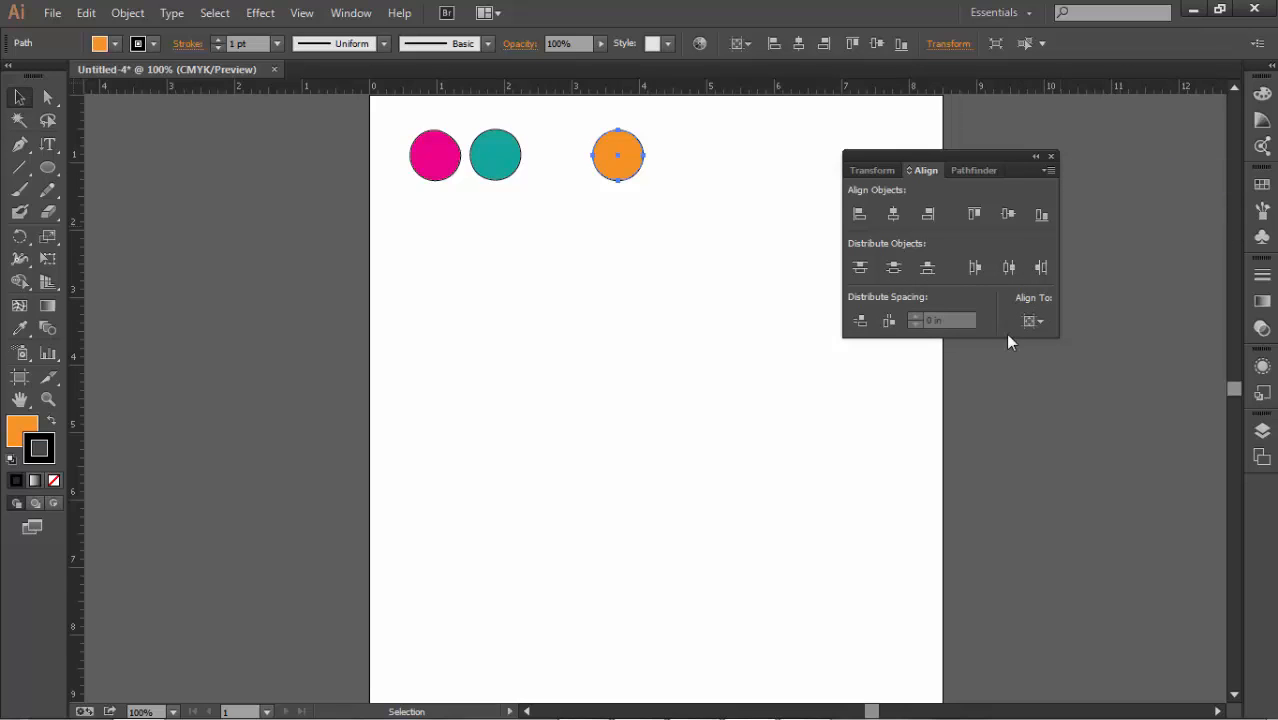
Step: Align all three circles to the selection by their bottom edges and distribute them evenly by their horizontal centers
{"action": "left_click", "coordinate": [1040, 322]}
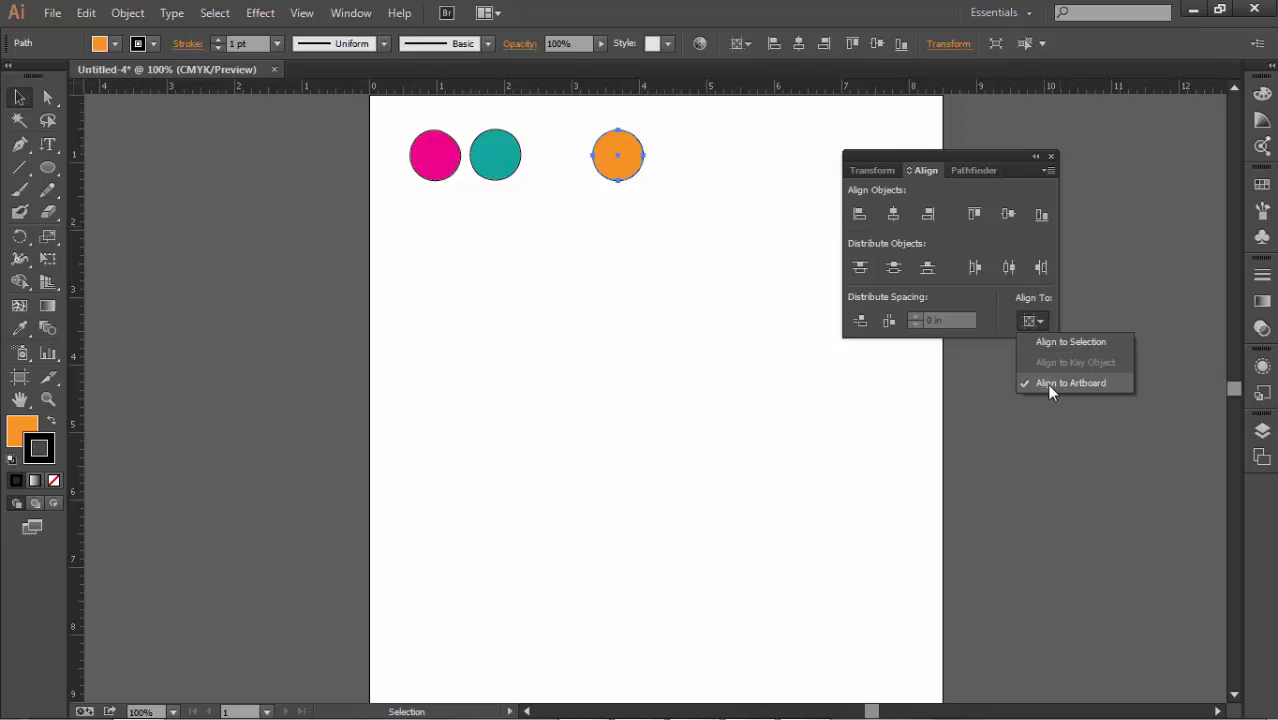
{"action": "left_click", "coordinate": [1023, 340]}
{"action": "left_click_drag", "start_coordinate": [358, 117], "coordinate": [680, 205]}
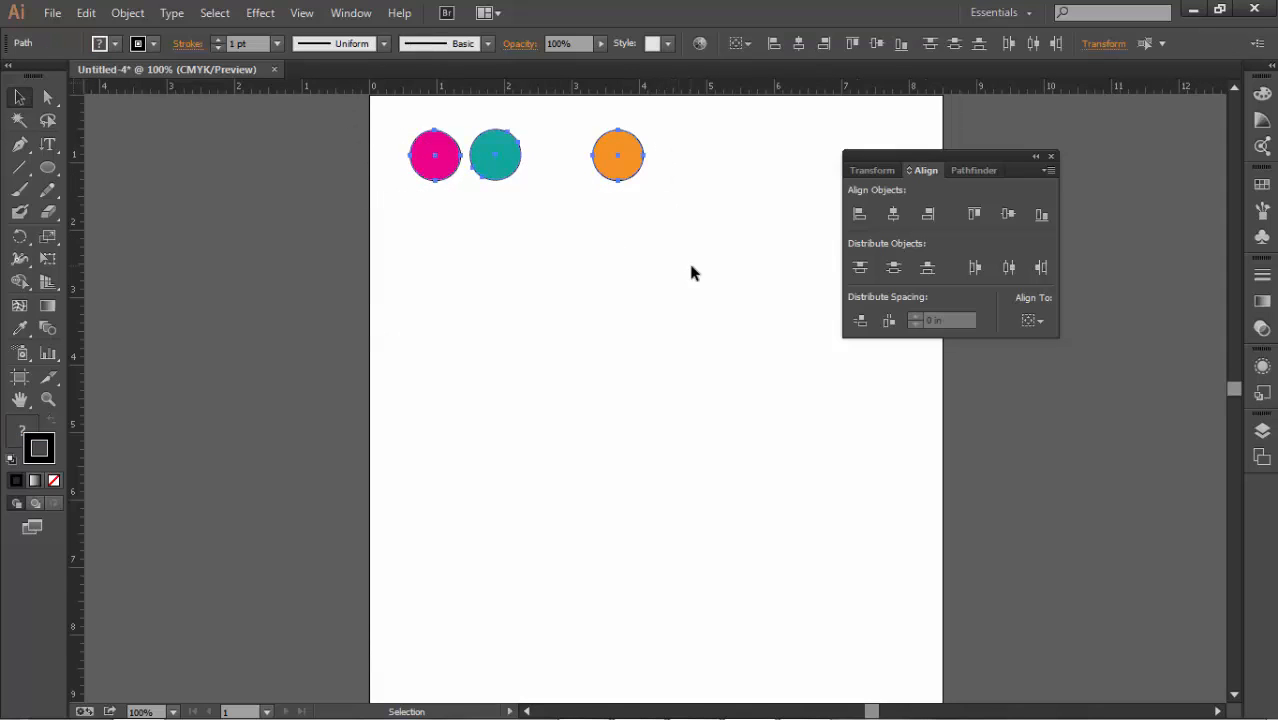
{"action": "left_click", "coordinate": [1037, 216]}
{"action": "left_click", "coordinate": [1009, 268]}
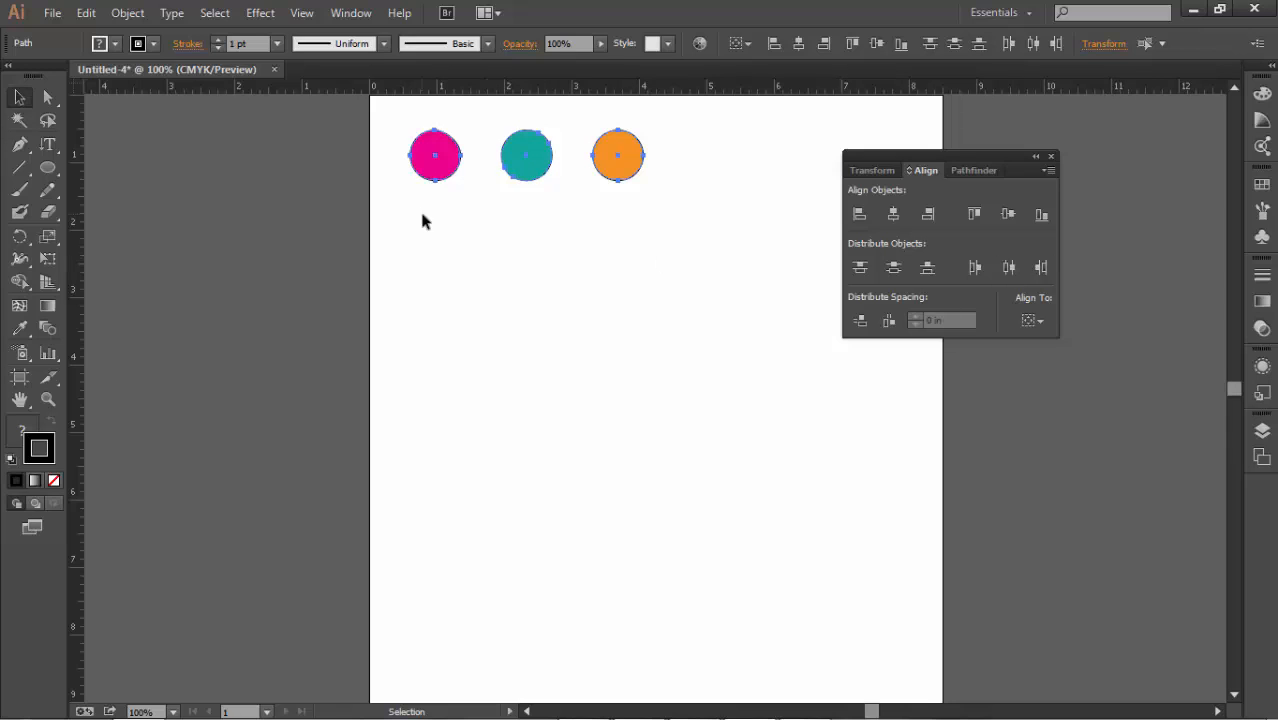